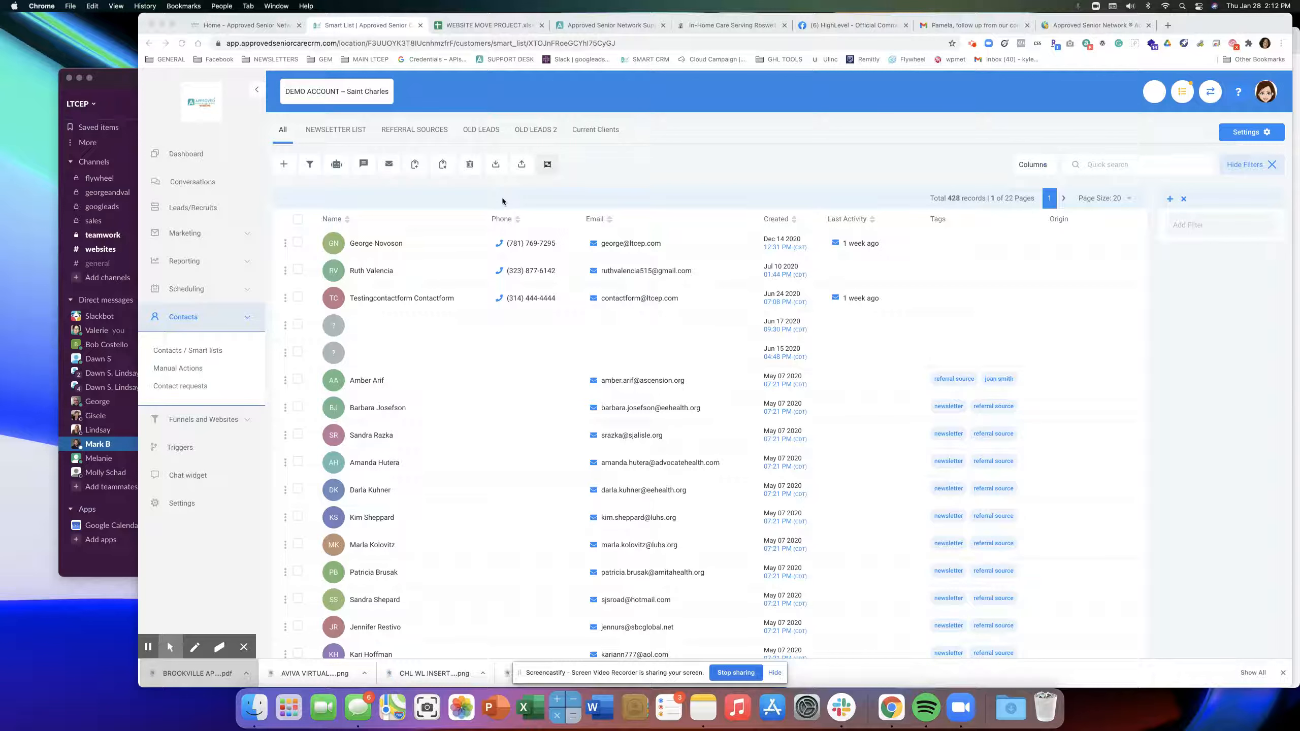
Check the empty Marketing Bulk Requests page, then return to Contacts / Smart lists.
{"action": "left_click", "coordinate": [187, 235]}
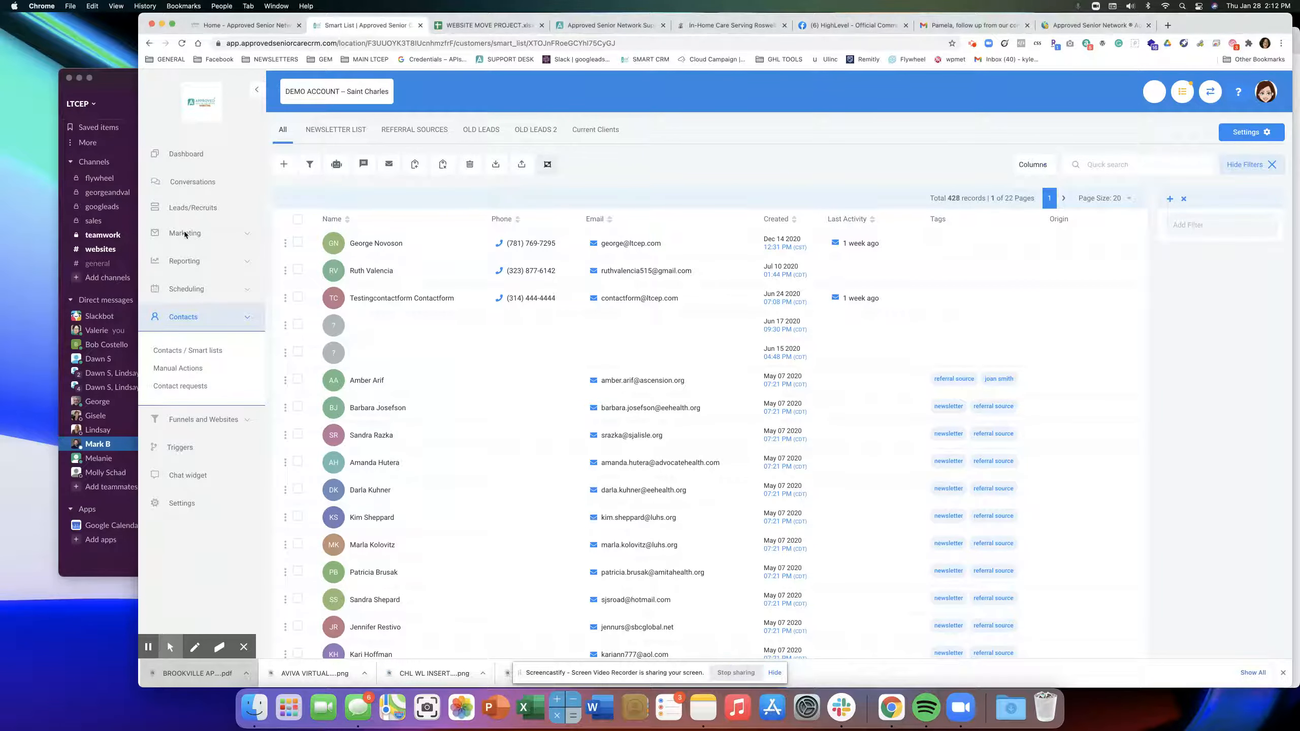
{"action": "left_click", "coordinate": [174, 302]}
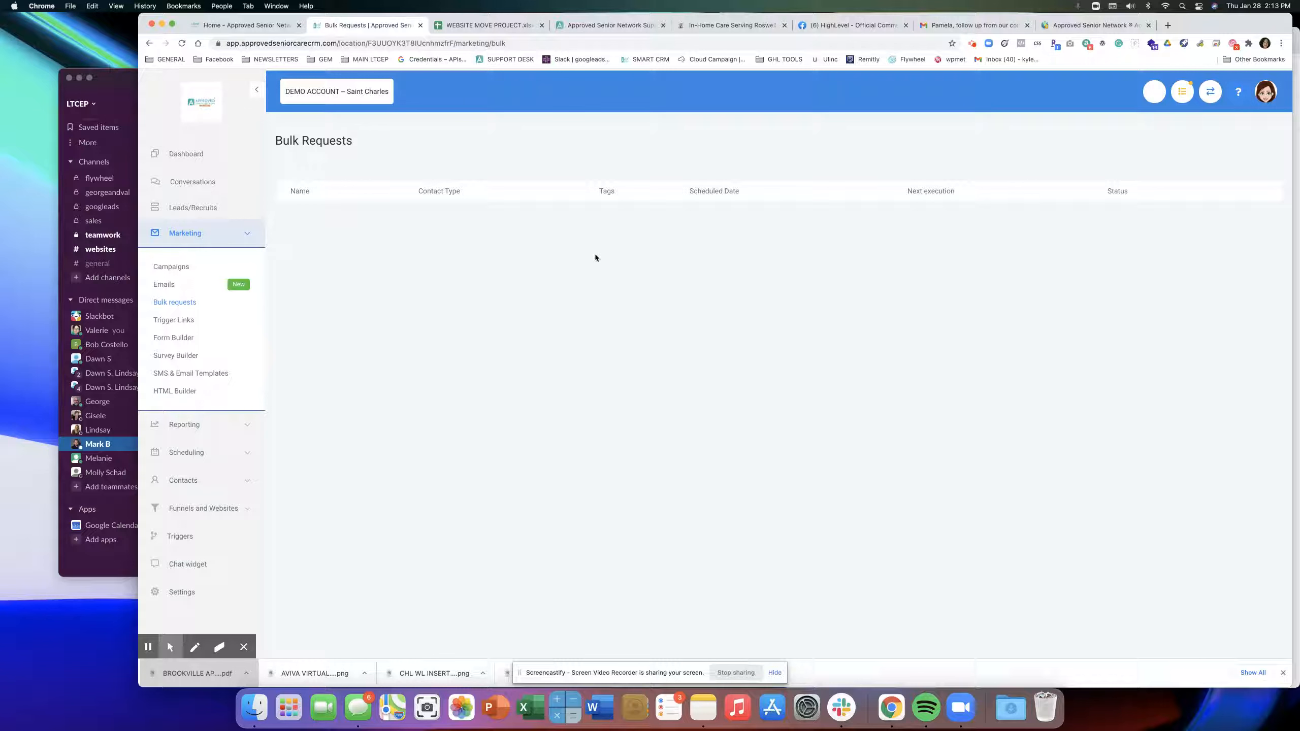
{"action": "left_click", "coordinate": [183, 479]}
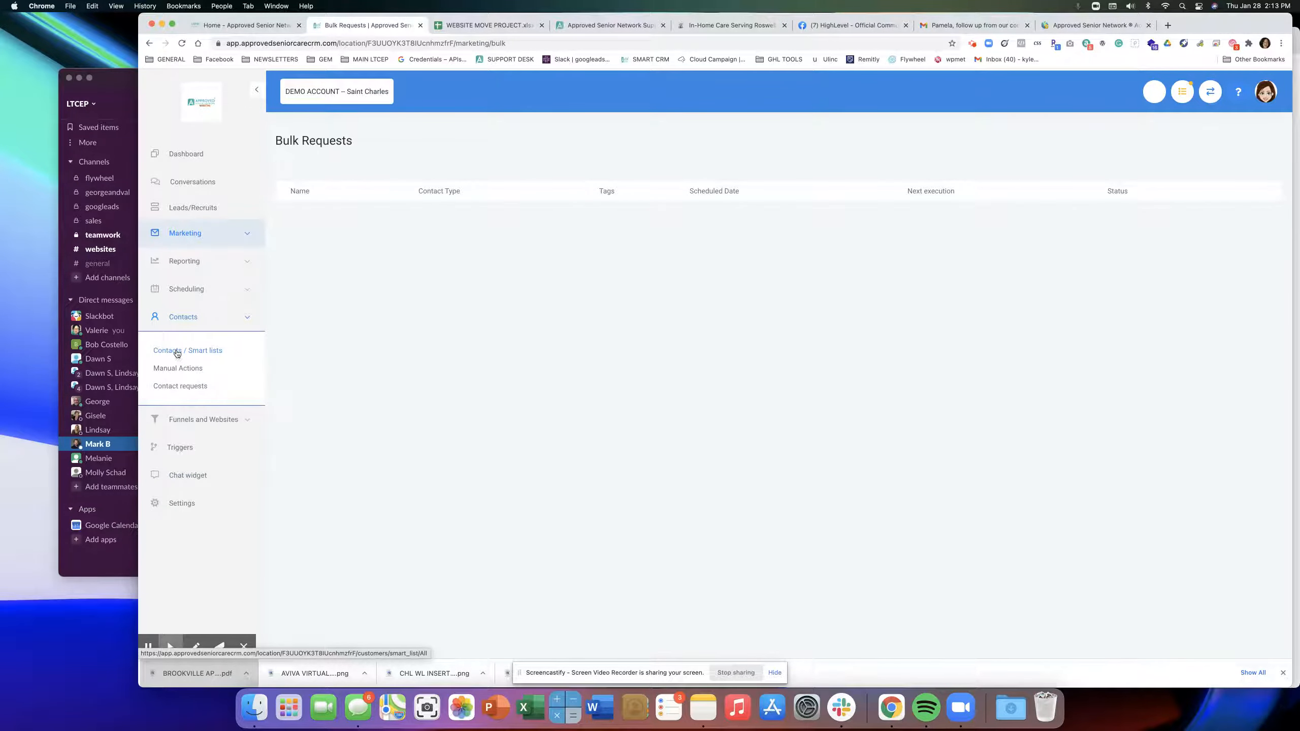
{"action": "left_click", "coordinate": [177, 351]}
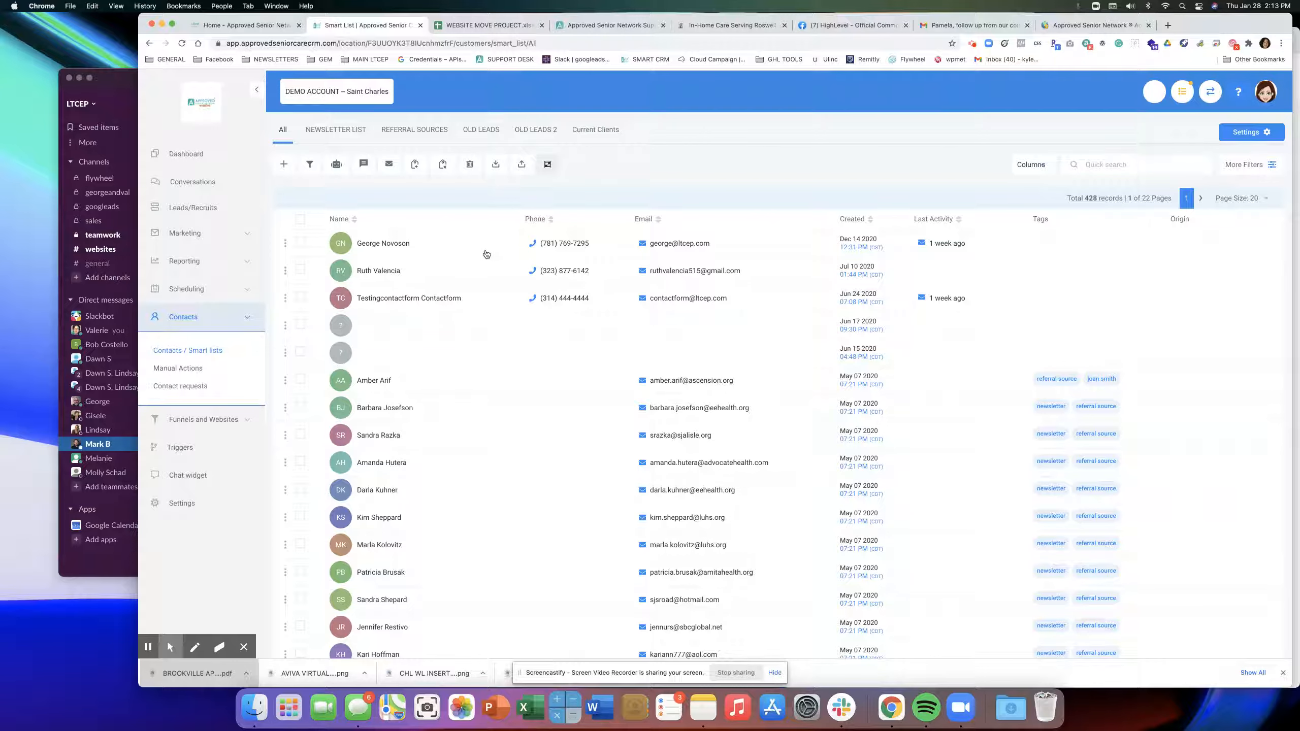
Select the contacts on the page and extend the selection to all 428 records.
{"action": "scroll", "coordinate": [486, 255], "scroll_direction": "down", "scroll_amount": 1}
{"action": "left_click", "coordinate": [300, 206]}
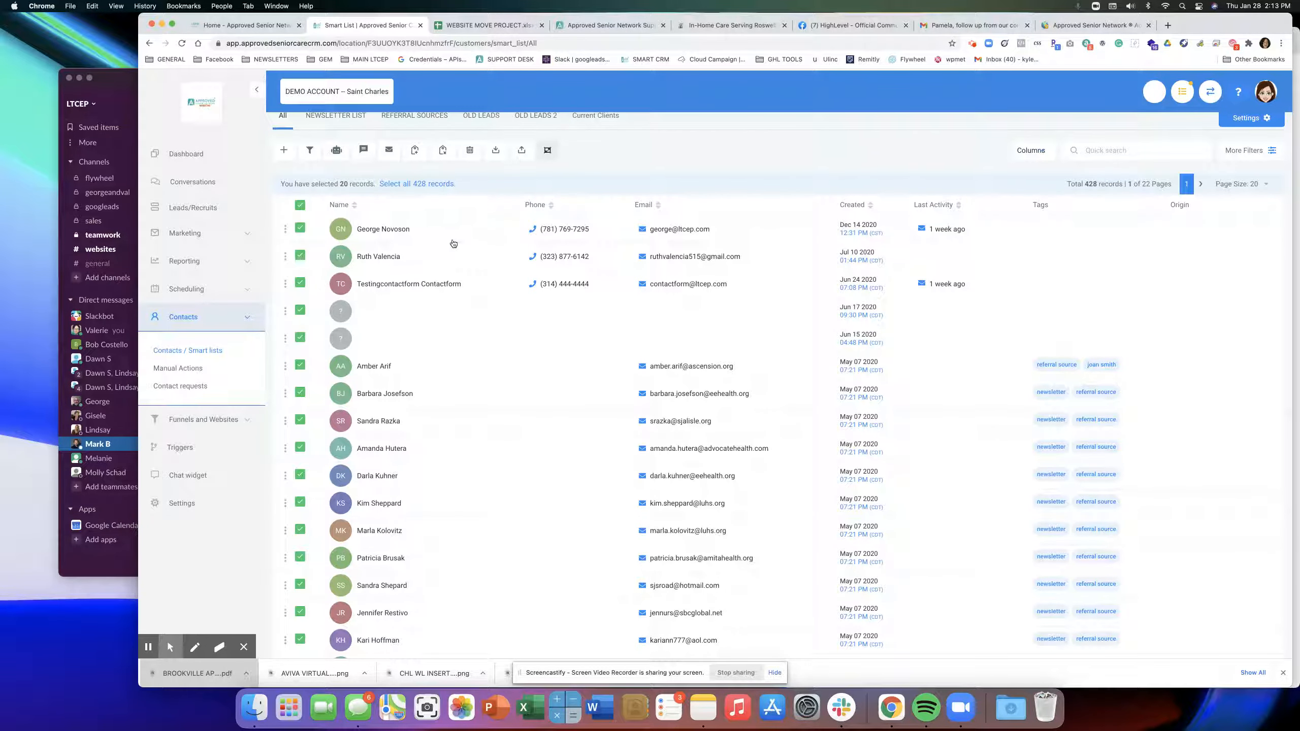
{"action": "left_click", "coordinate": [412, 184]}
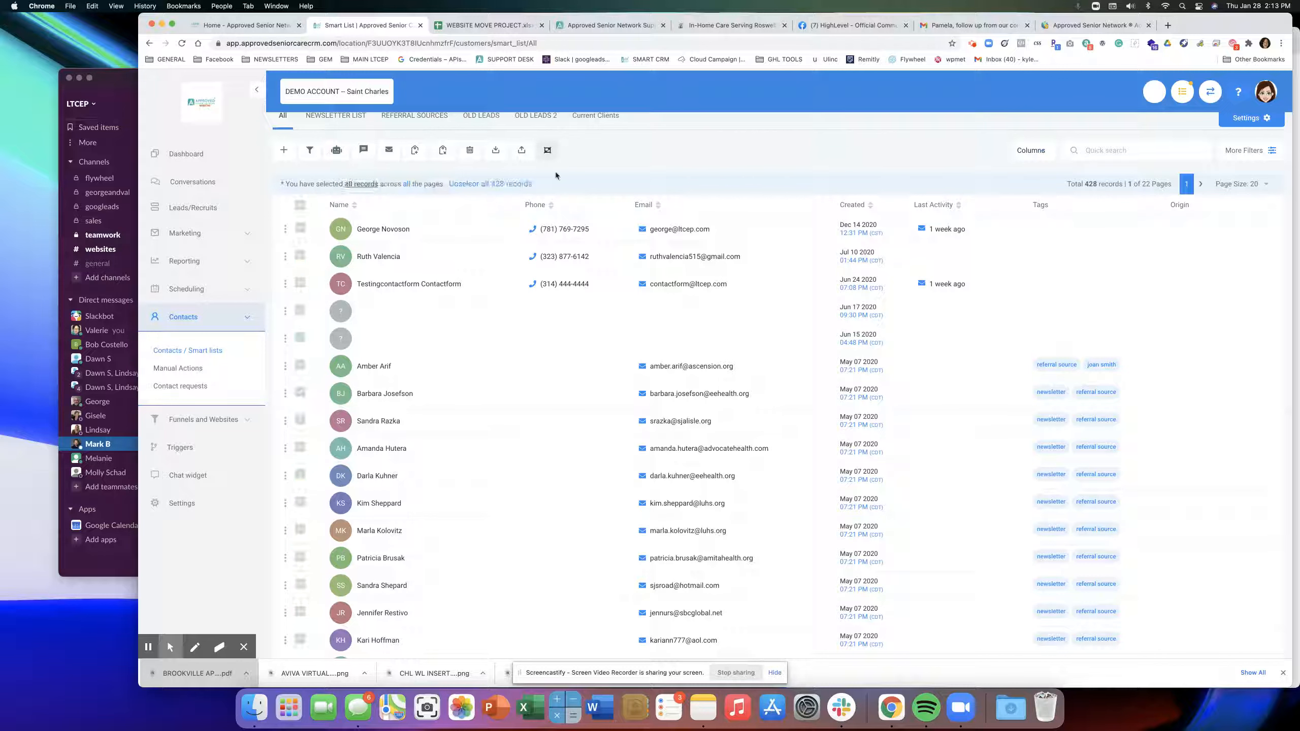
{"action": "scroll", "coordinate": [388, 227], "scroll_direction": "up", "scroll_amount": 1}
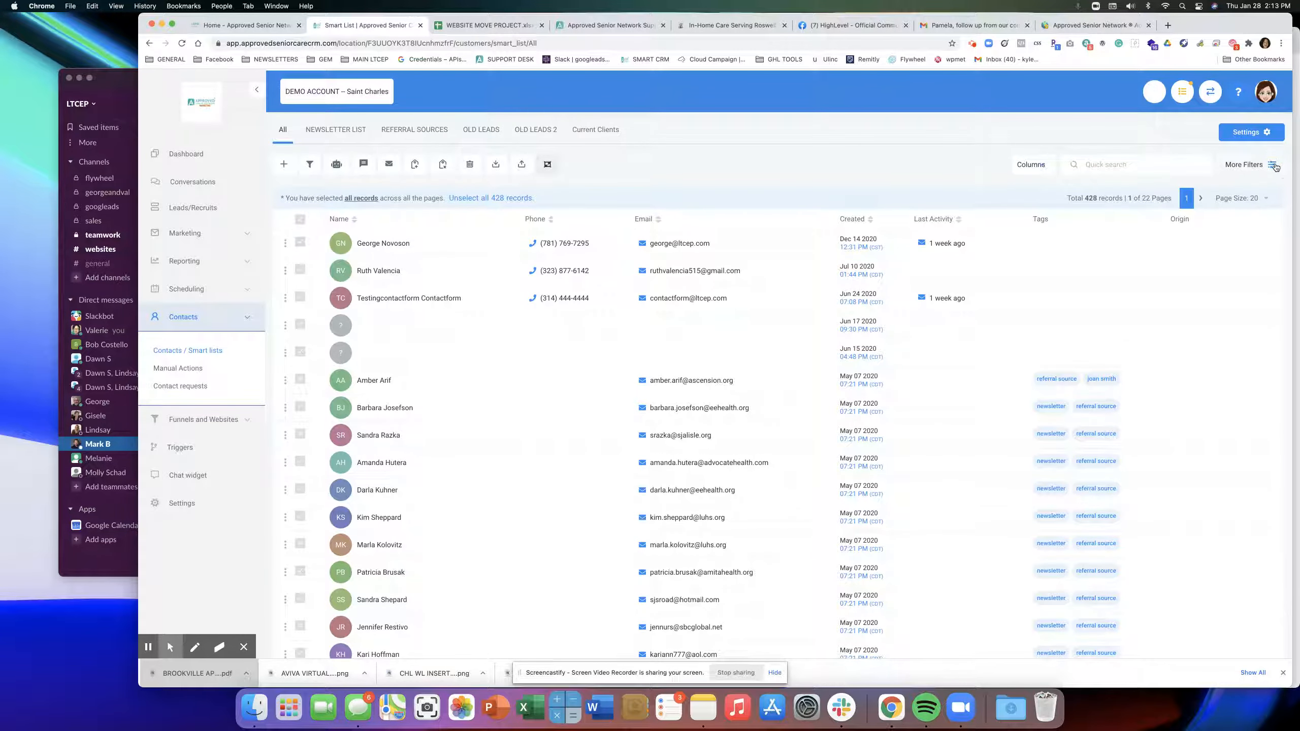
{"action": "left_click", "coordinate": [1249, 164]}
Filter the contacts to those whose tag is newsletter.
{"action": "left_click", "coordinate": [1197, 221]}
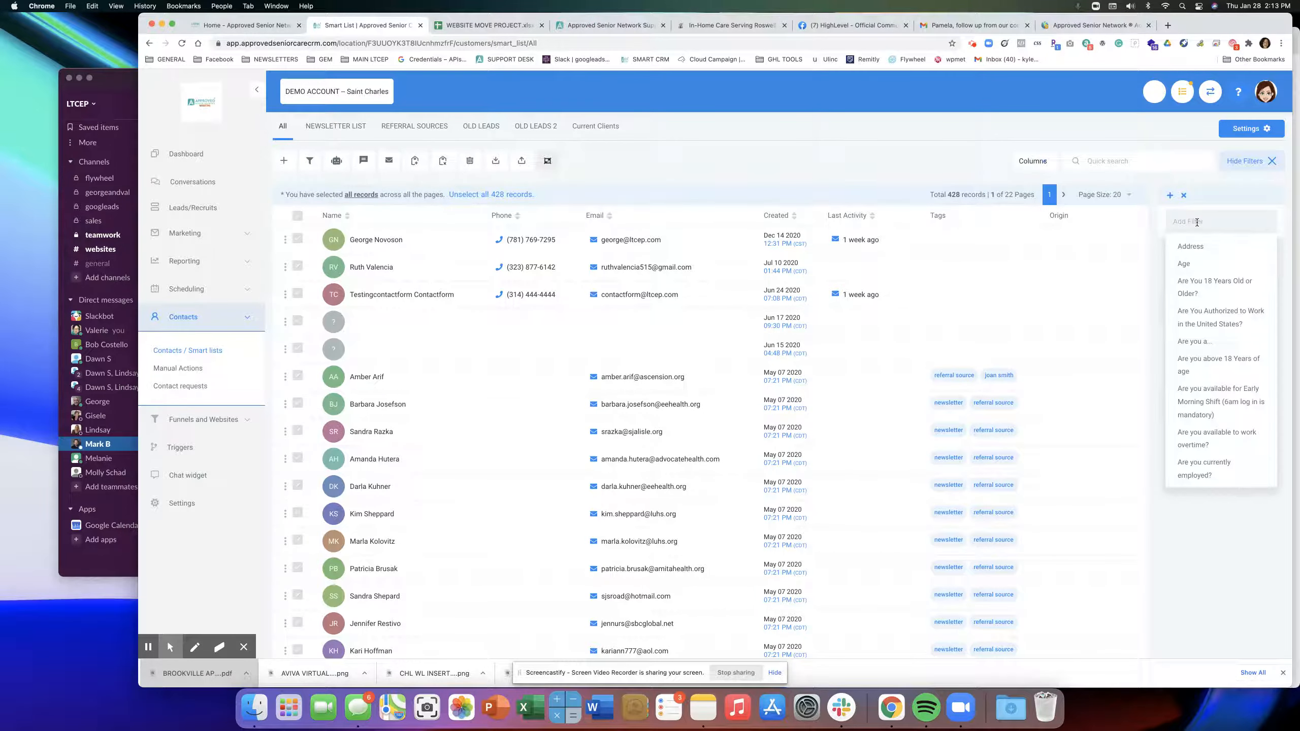
{"action": "type", "text": "tag"}
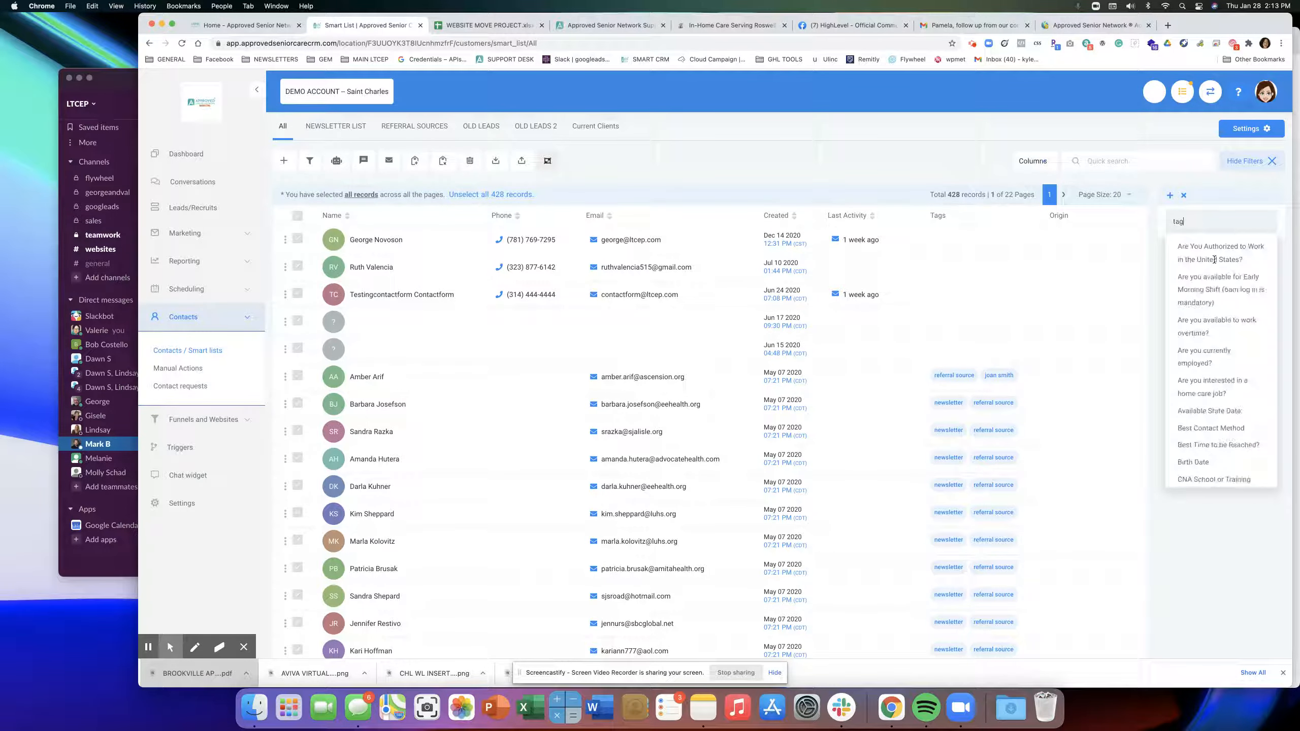
{"action": "left_click", "coordinate": [1186, 264]}
{"action": "left_click", "coordinate": [1197, 315]}
{"action": "scroll", "coordinate": [1212, 400], "scroll_direction": "down", "scroll_amount": 5}
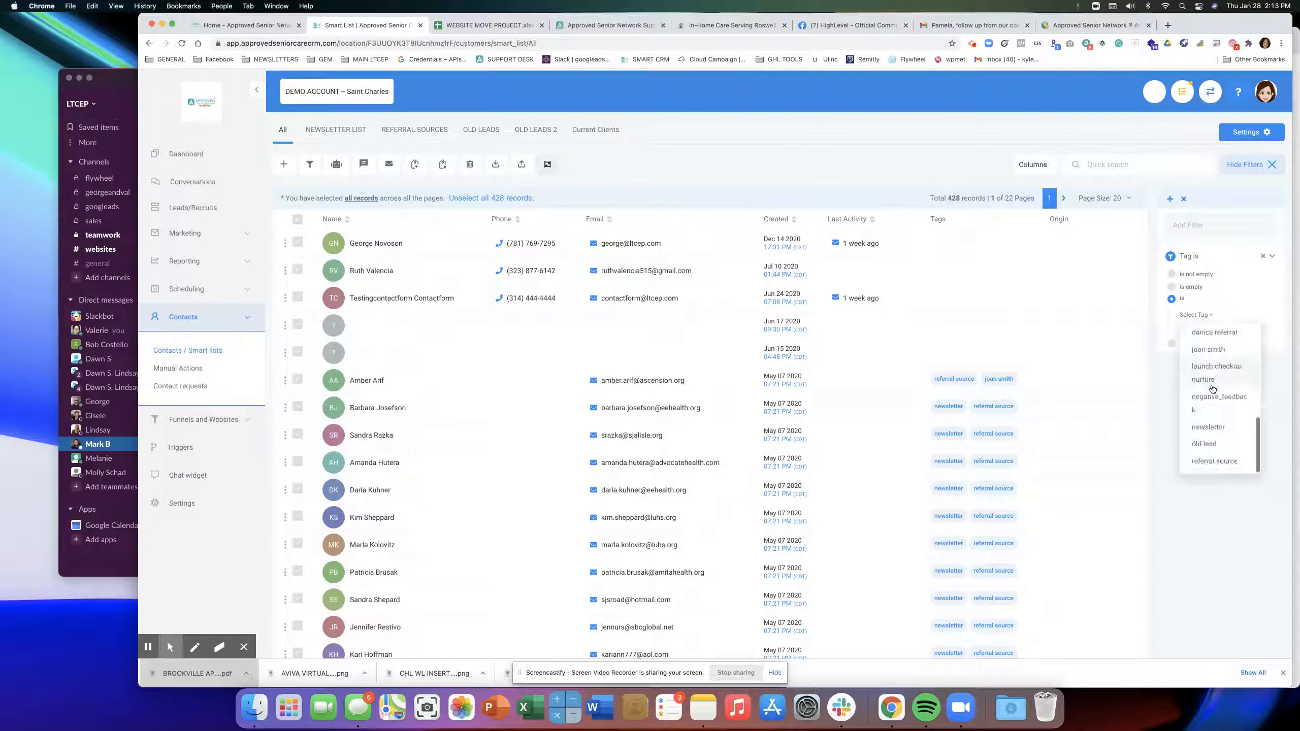
{"action": "left_click", "coordinate": [1223, 430]}
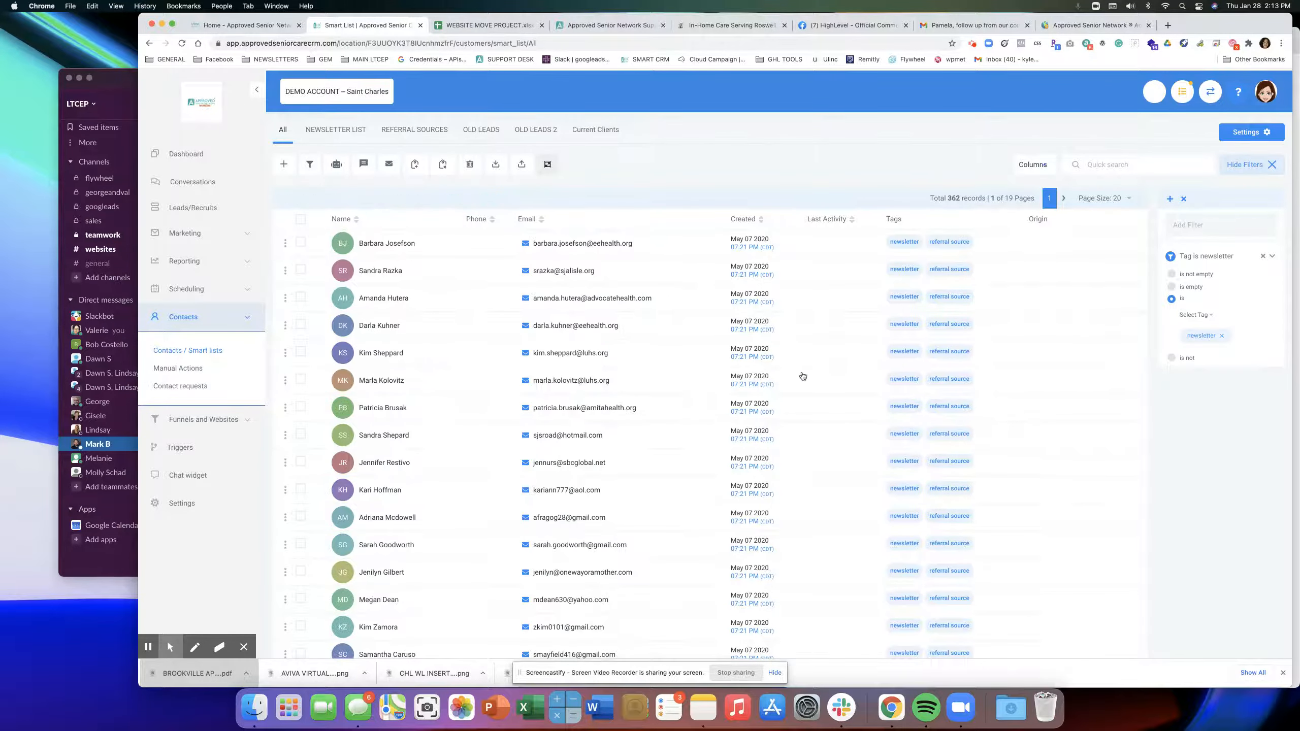
Select all 362 newsletter contacts and start adding them to a campaign.
{"action": "left_click", "coordinate": [301, 220]}
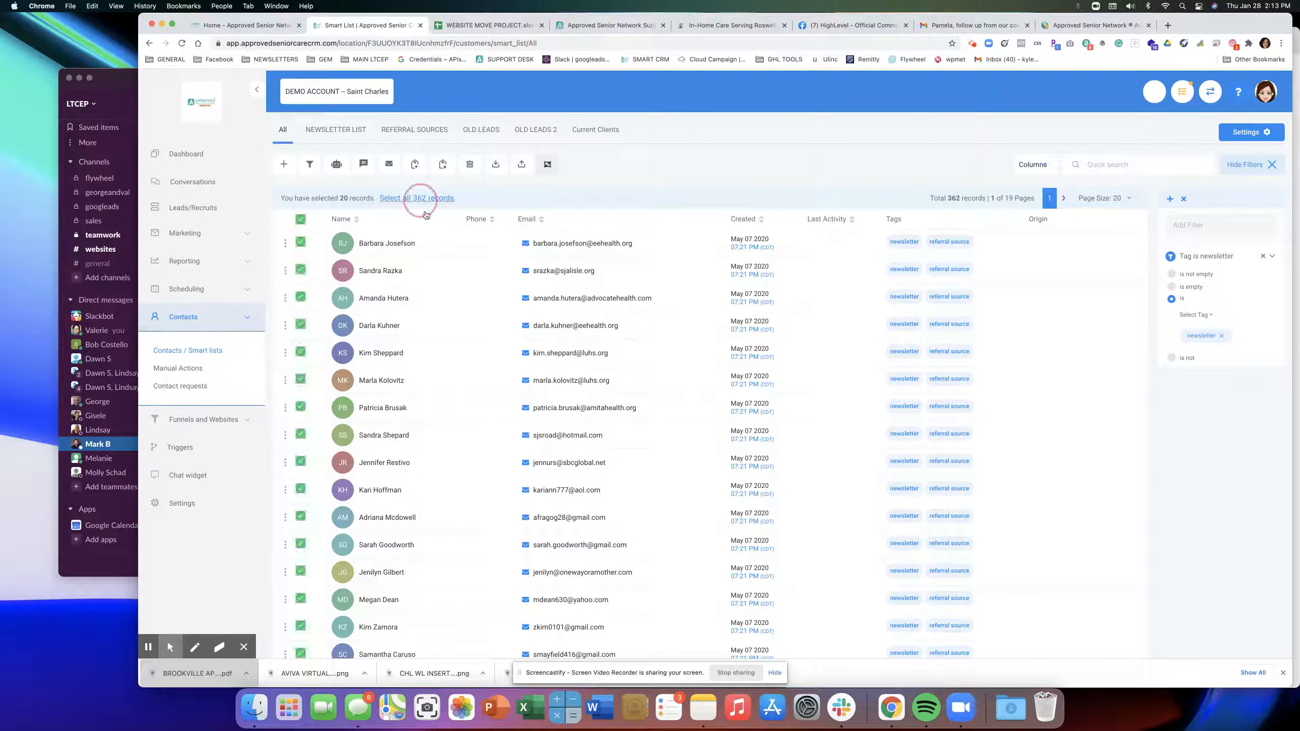
{"action": "left_click", "coordinate": [416, 199]}
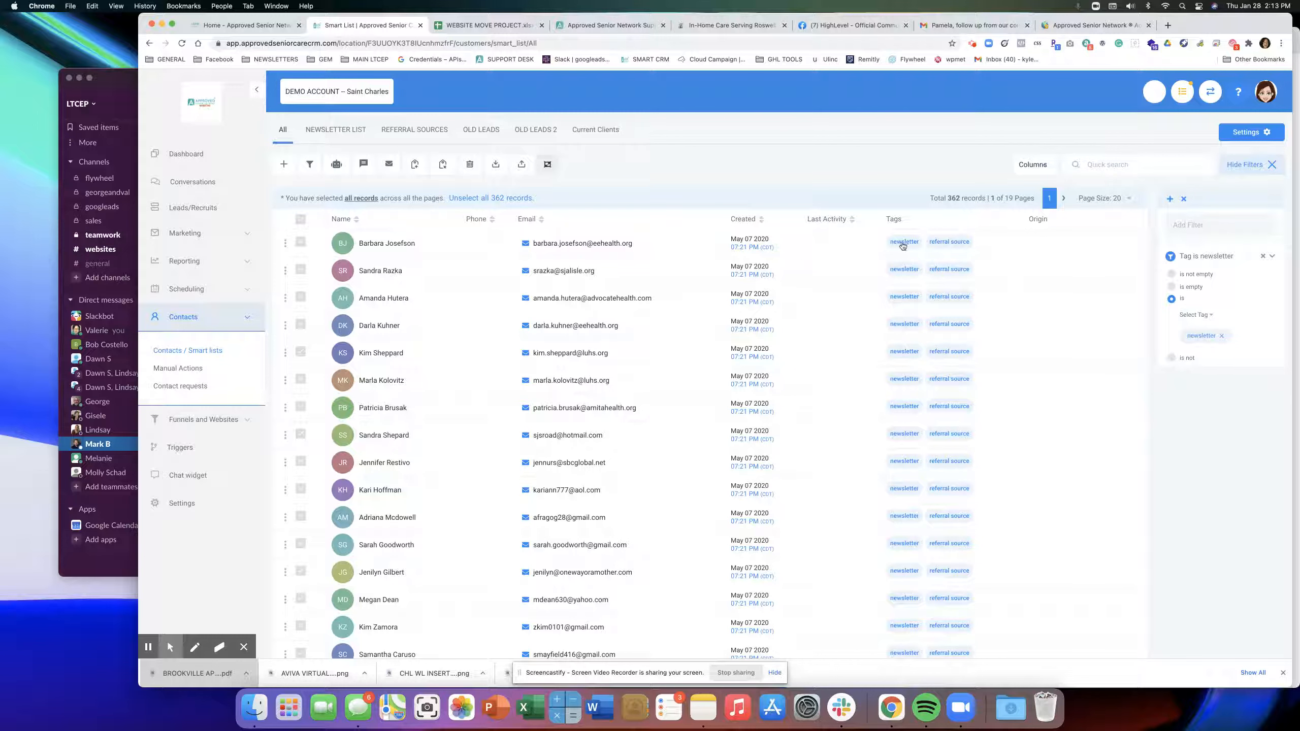
{"action": "left_click", "coordinate": [336, 165]}
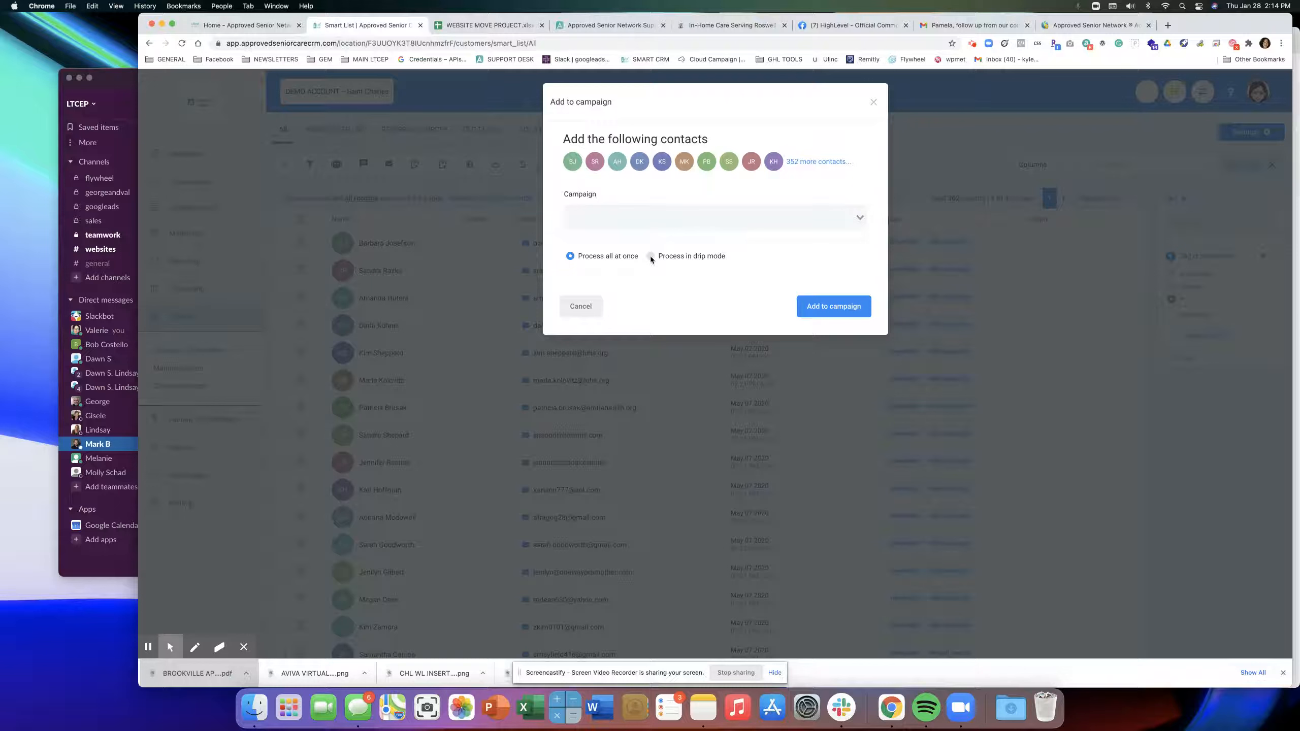
Choose the Newsletter campaign and set it to process in drip mode.
{"action": "left_click", "coordinate": [628, 224]}
{"action": "scroll", "coordinate": [649, 319], "scroll_direction": "down", "scroll_amount": 10}
{"action": "left_click", "coordinate": [651, 320]}
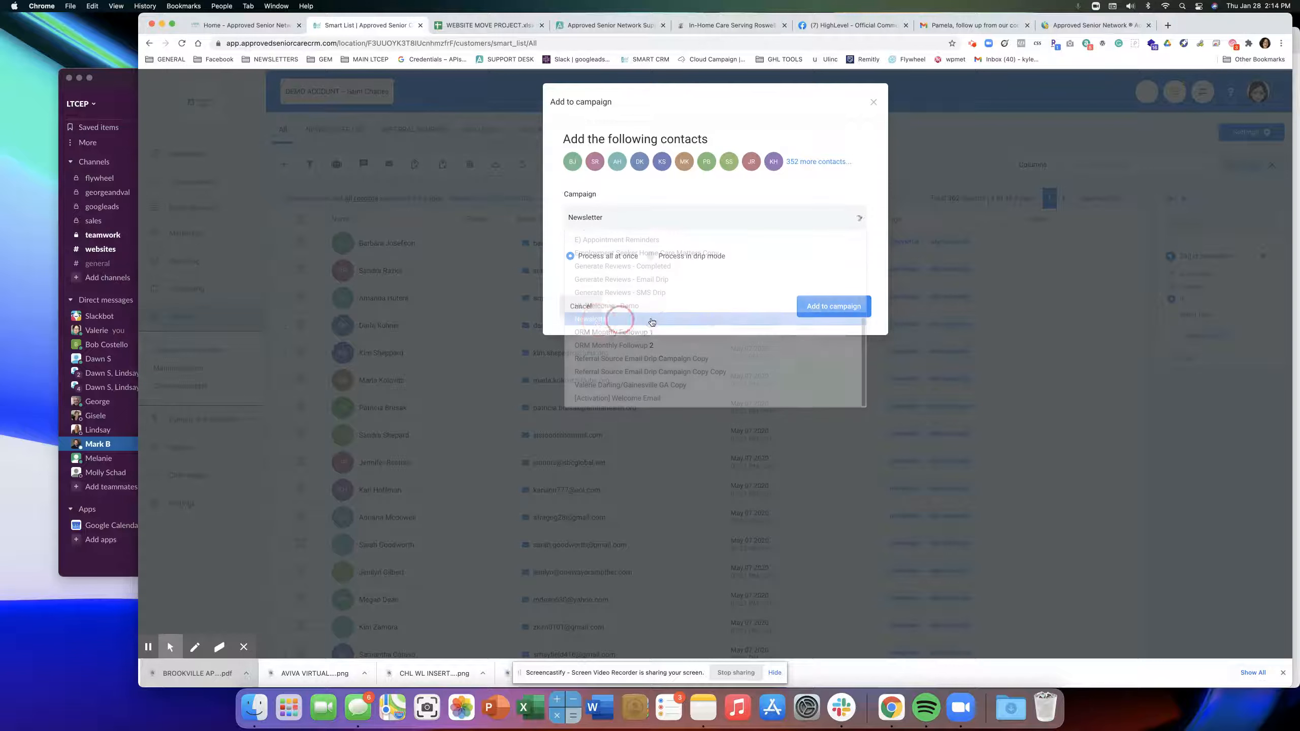
{"action": "left_click", "coordinate": [650, 256]}
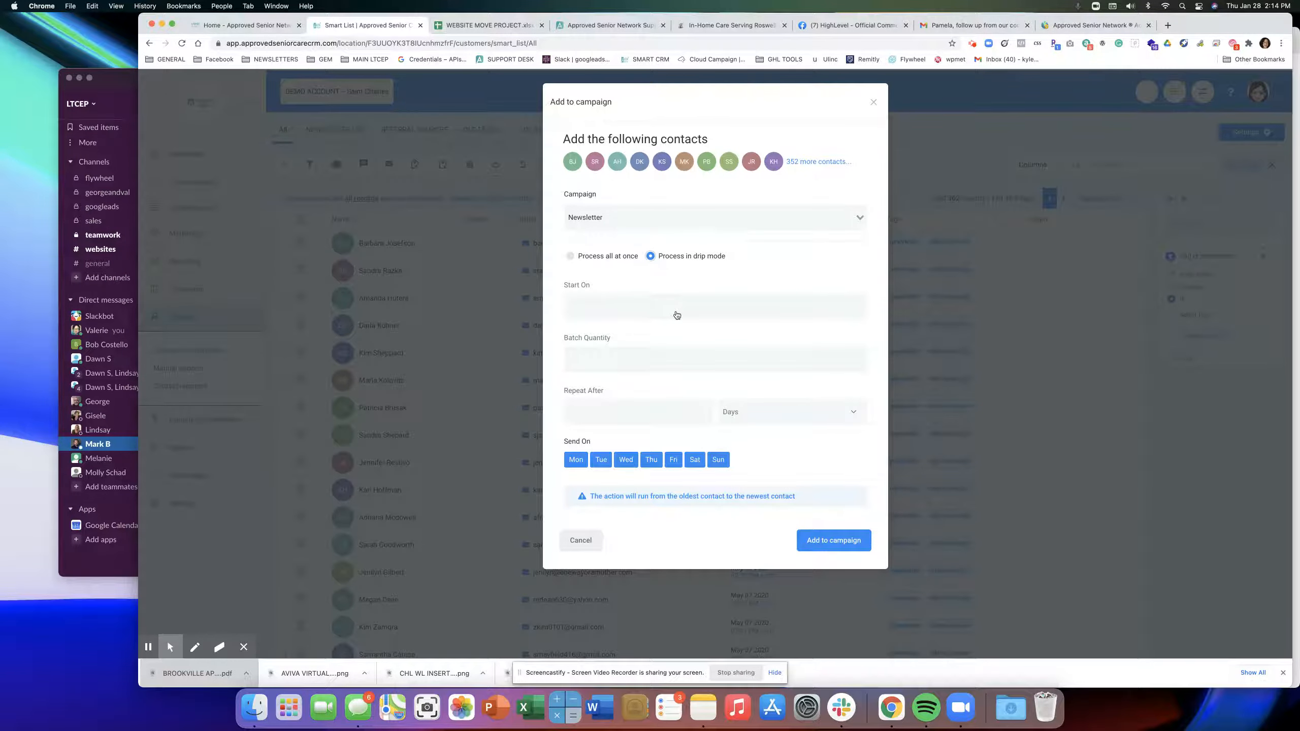
Set the drip start to Feb 1, 2021 at 2:14 PM.
{"action": "left_click", "coordinate": [613, 313]}
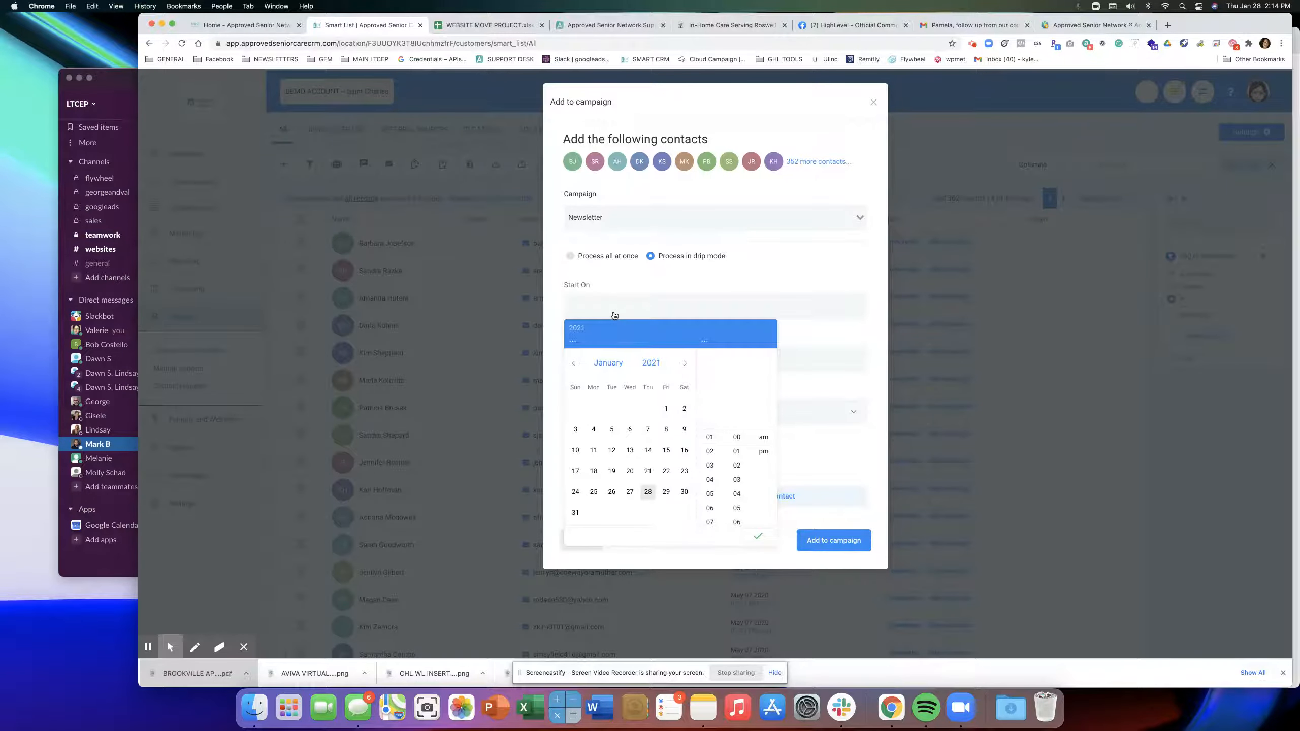
{"action": "left_click", "coordinate": [683, 363]}
{"action": "left_click", "coordinate": [593, 408]}
{"action": "left_click", "coordinate": [822, 395]}
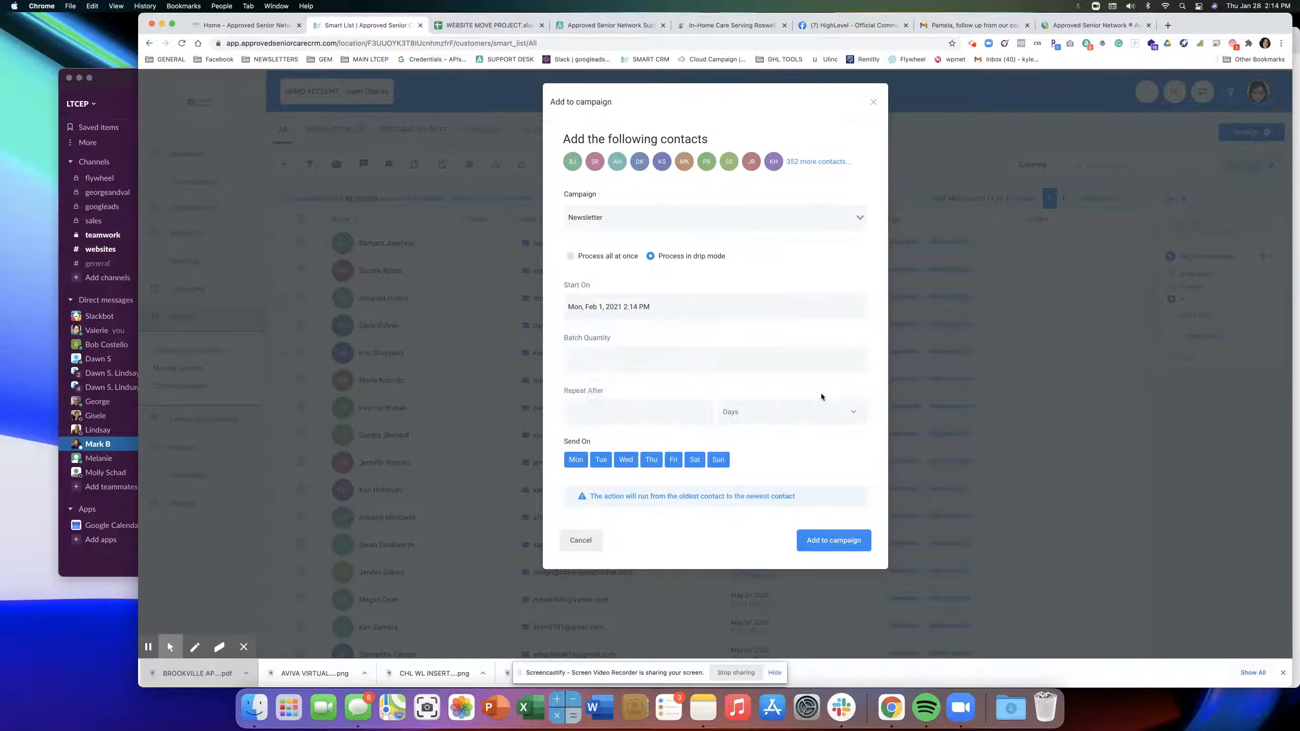
{"action": "left_click", "coordinate": [593, 366]}
Set the drip to batches of 100 repeating every 1 minute.
{"action": "type", "text": "100"}
{"action": "left_click", "coordinate": [609, 414]}
{"action": "left_click", "coordinate": [765, 412]}
{"action": "left_click", "coordinate": [743, 472]}
{"action": "double_click", "coordinate": [597, 359]}
{"action": "type", "text": "1000"}
{"action": "double_click", "coordinate": [611, 361]}
{"action": "type", "text": "100"}
Exclude Saturday and Sunday from sending and submit the contacts to the campaign.
{"action": "left_click", "coordinate": [694, 459]}
{"action": "left_click", "coordinate": [718, 460]}
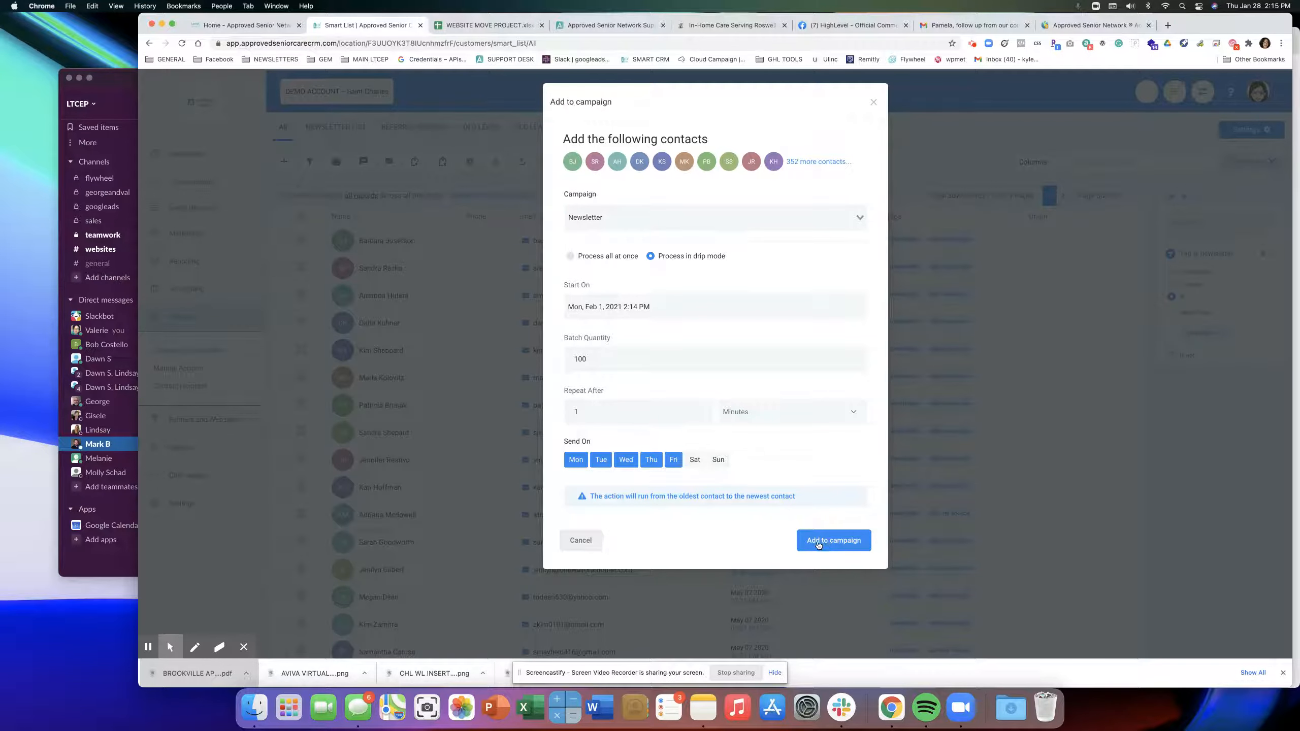
{"action": "left_click", "coordinate": [818, 545]}
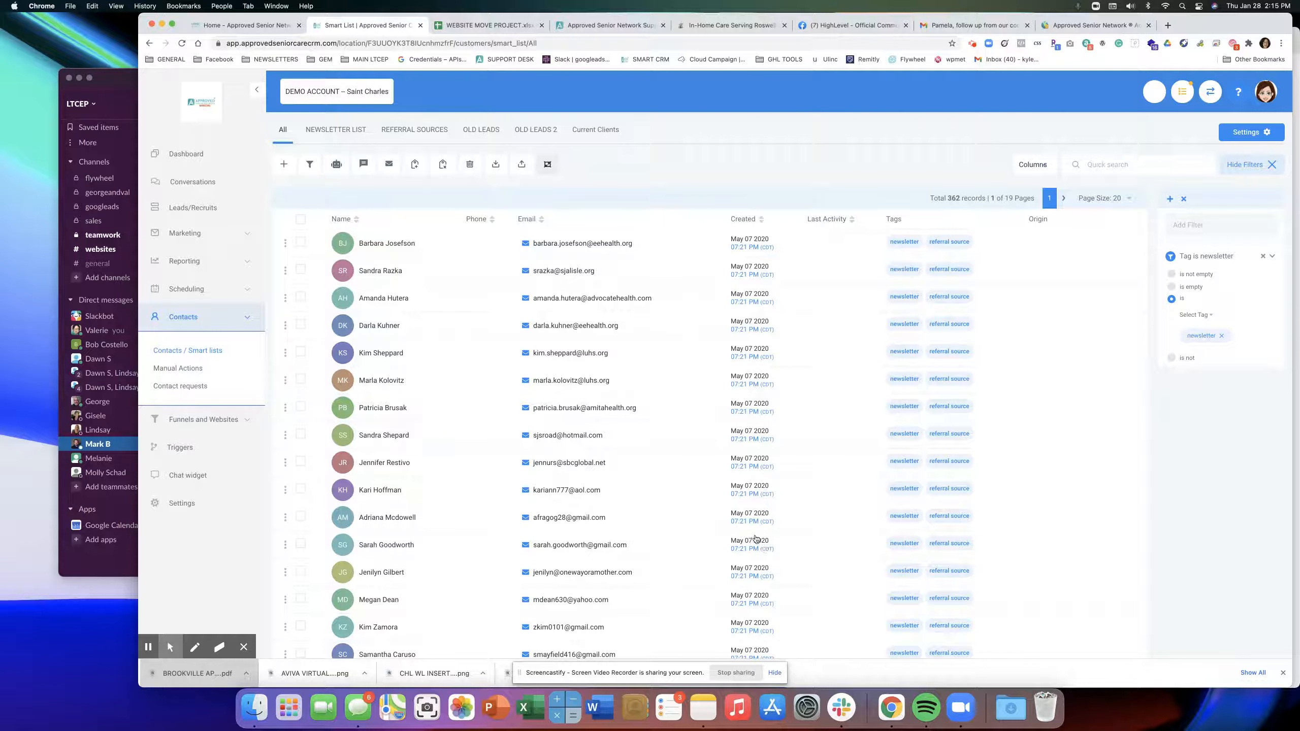
In the Bulk Actions log, pause, resume, then cancel the scheduled campaign action.
{"action": "left_click", "coordinate": [170, 386]}
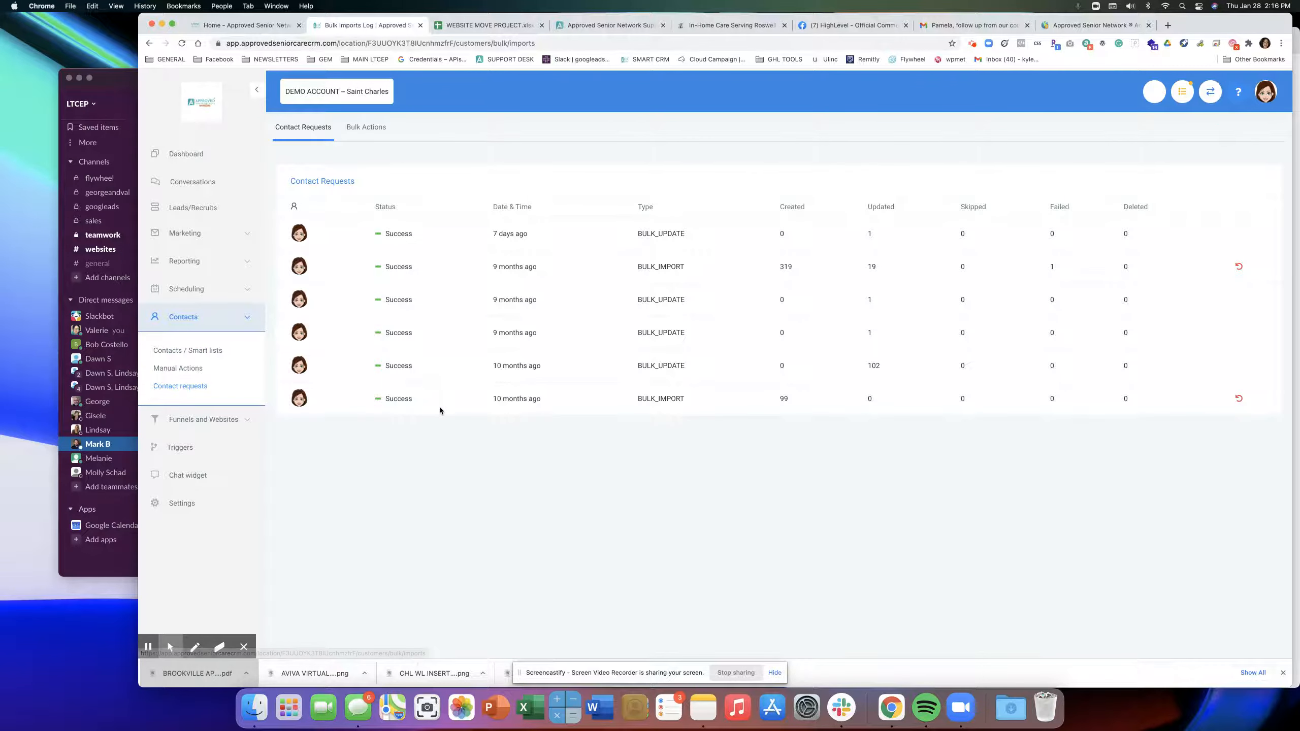
{"action": "left_click", "coordinate": [370, 131]}
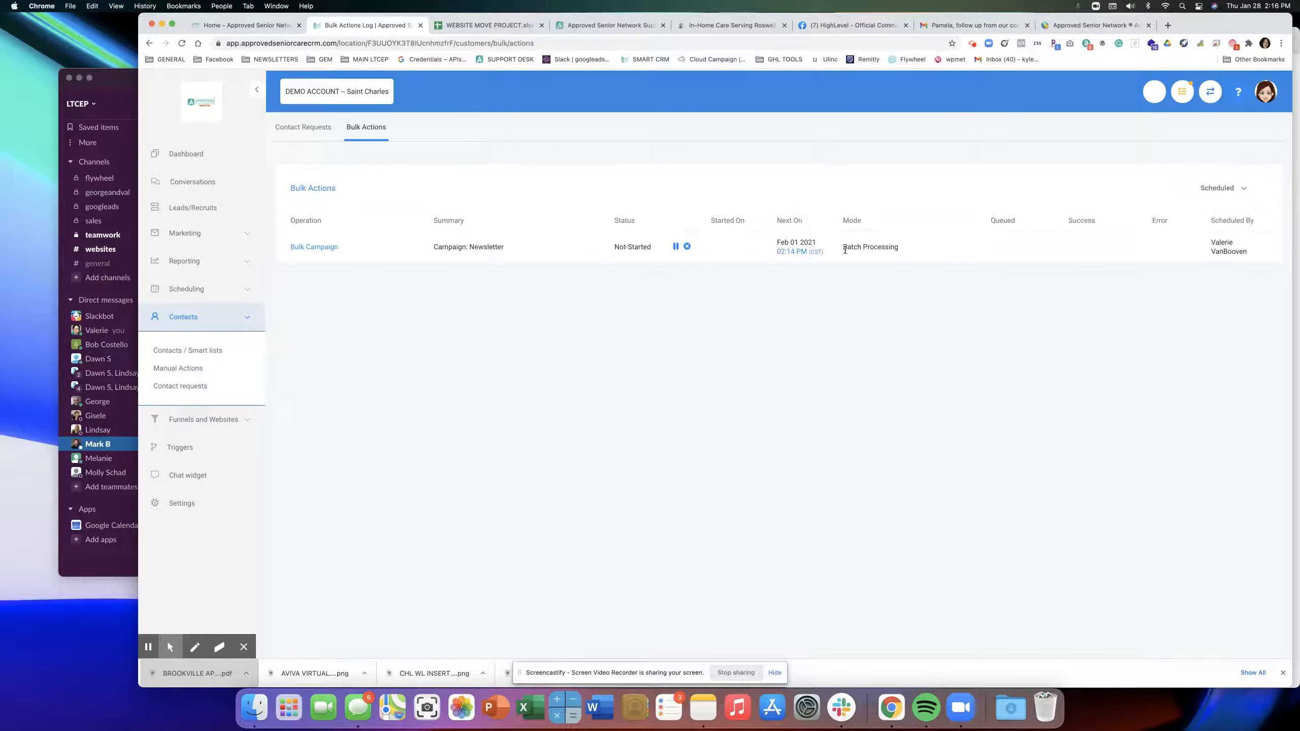
{"action": "left_click", "coordinate": [675, 247]}
{"action": "left_click", "coordinate": [676, 246]}
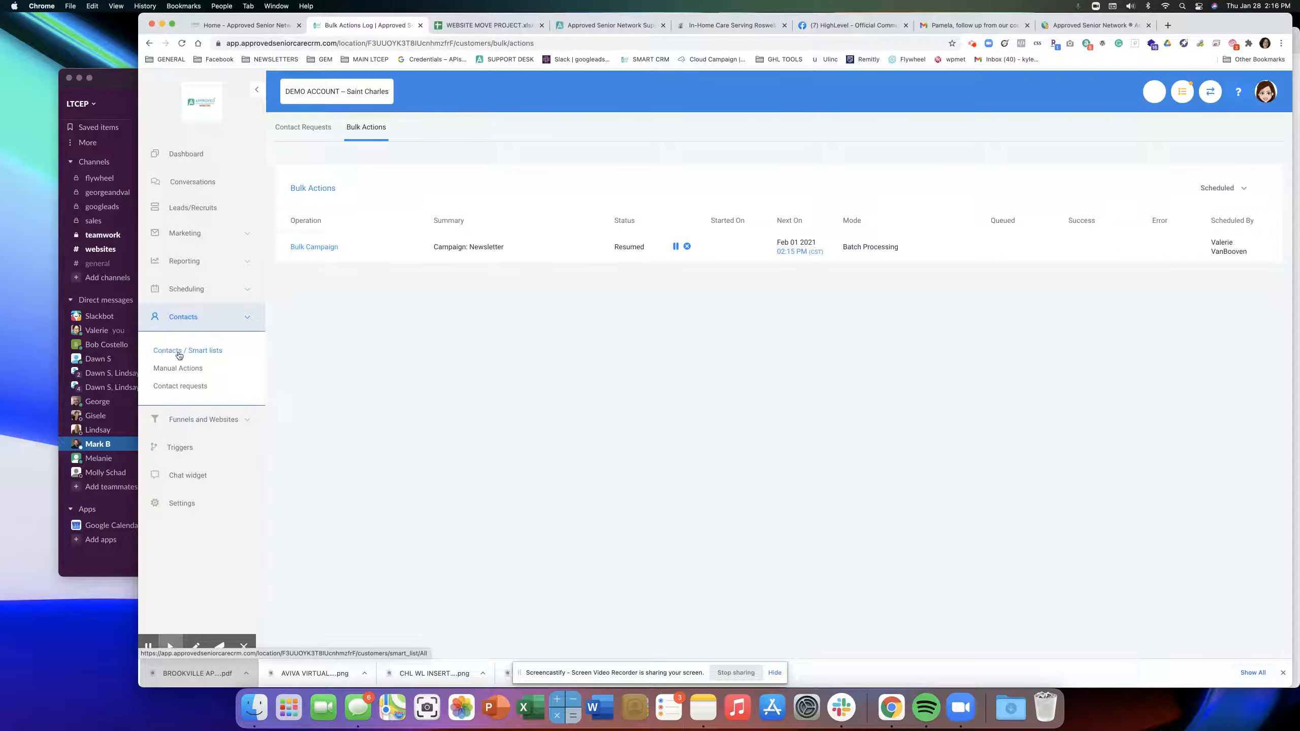
{"action": "left_click", "coordinate": [165, 388]}
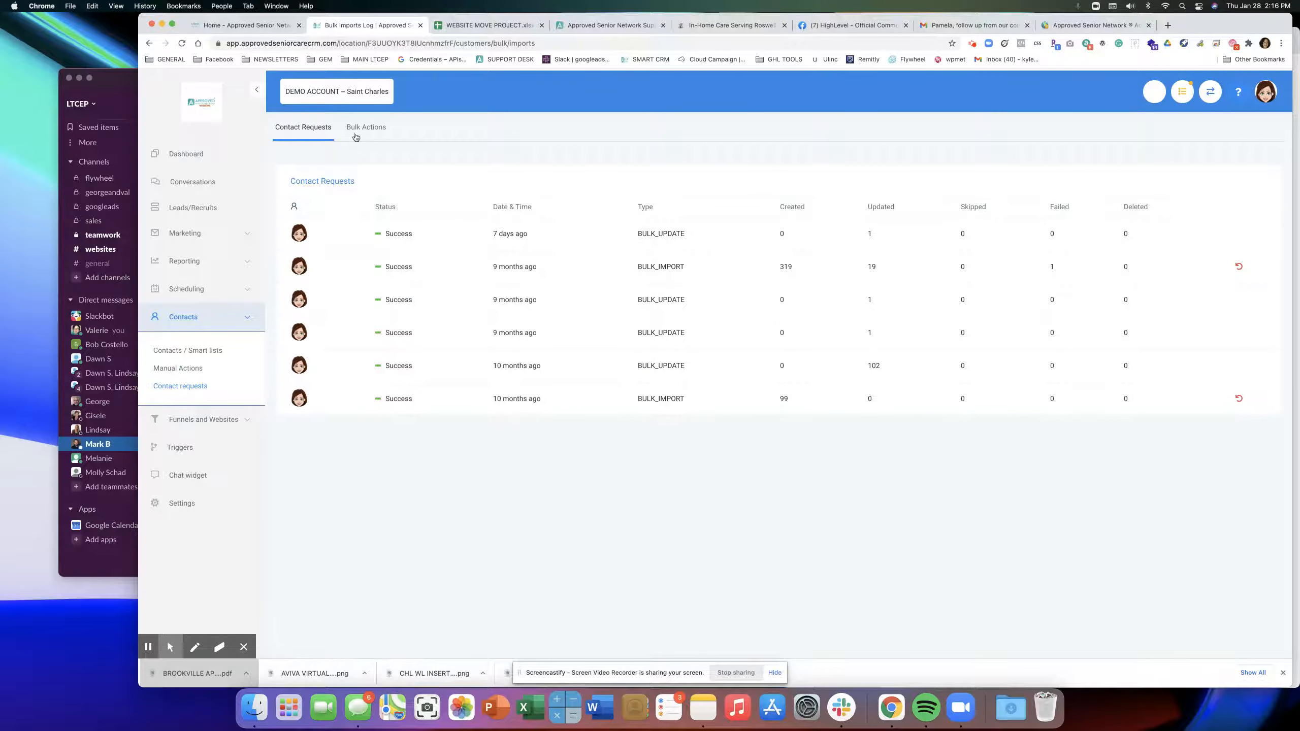
{"action": "left_click", "coordinate": [368, 129]}
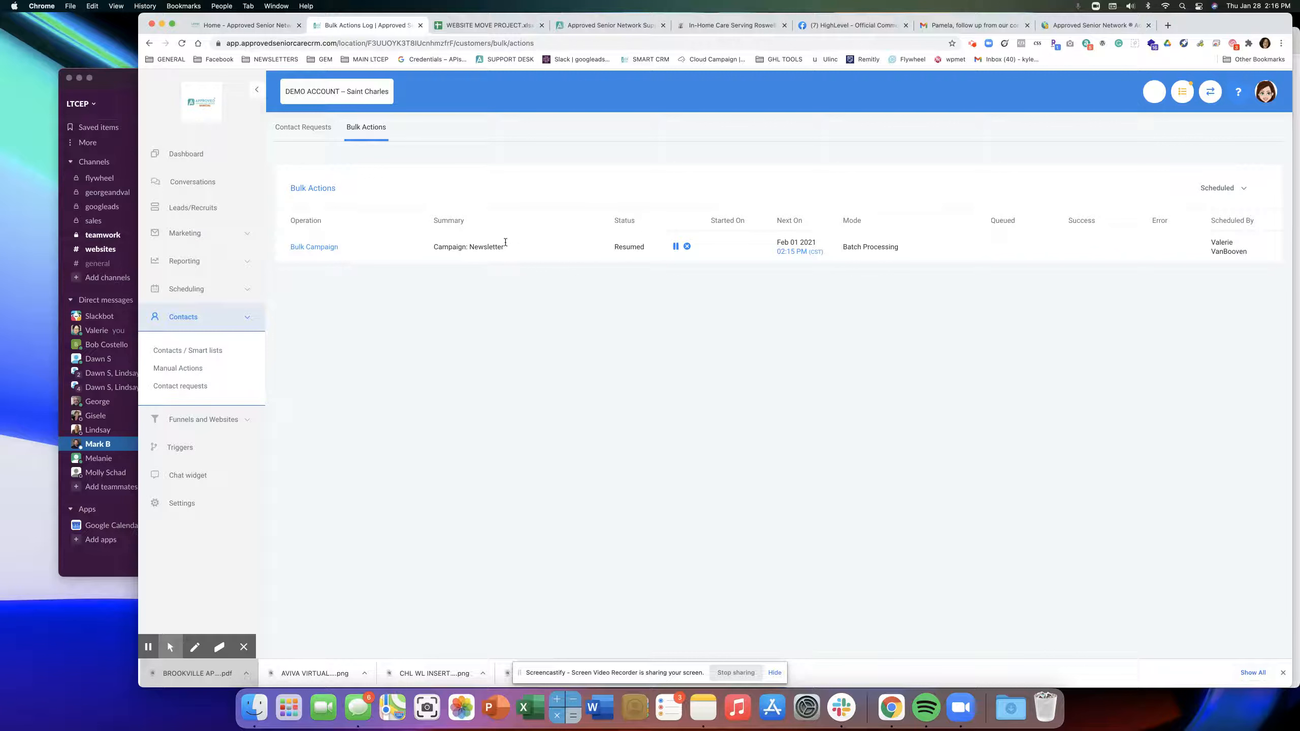
{"action": "left_click", "coordinate": [687, 247]}
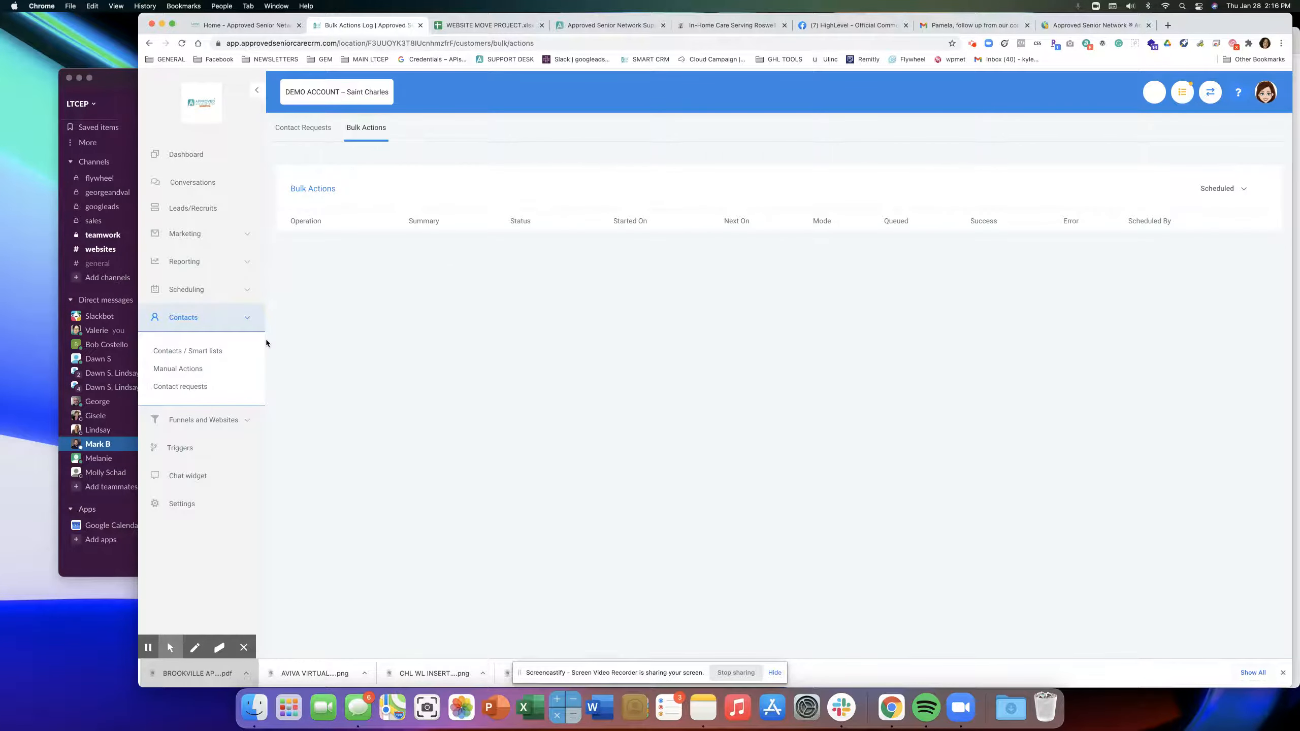
Show only completed bulk actions, then return to Contacts / Smart lists.
{"action": "left_click", "coordinate": [1215, 191]}
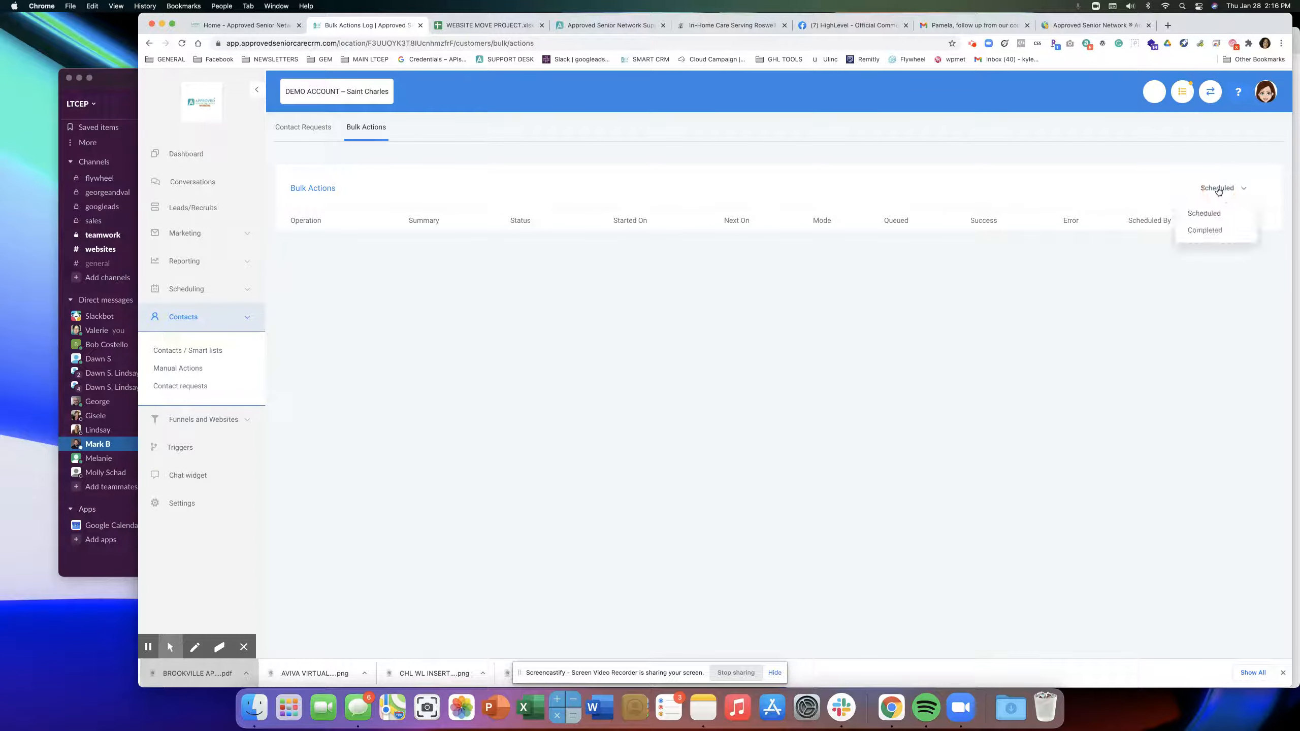
{"action": "left_click", "coordinate": [1206, 235]}
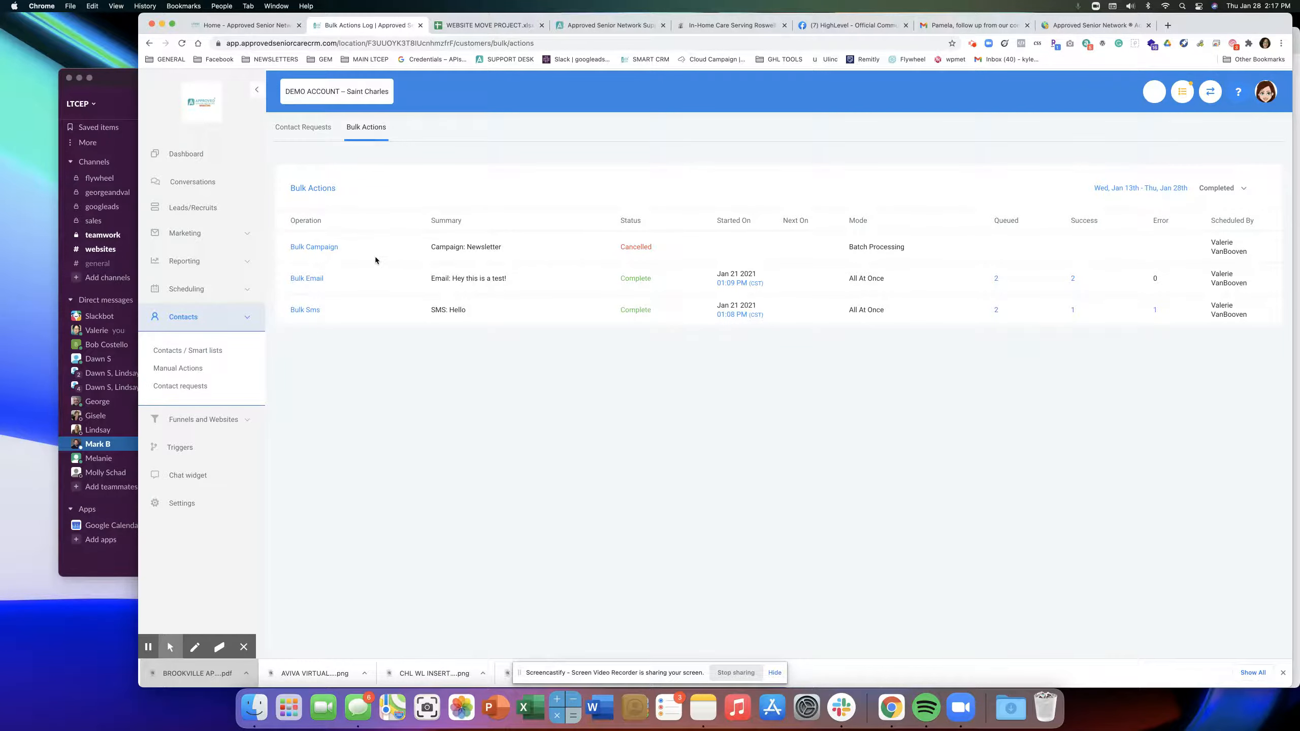
{"action": "left_click", "coordinate": [176, 352]}
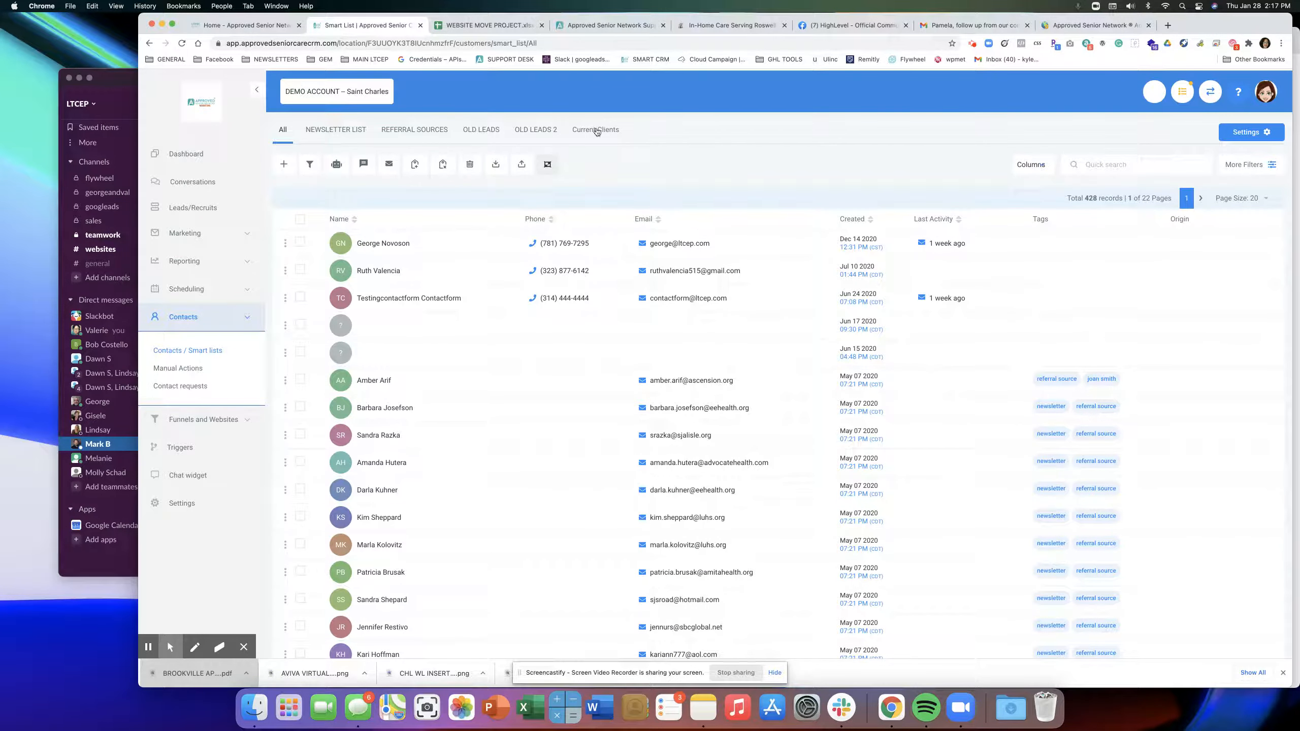
View the NEWSLETTER LIST's tag filter, then switch back to the All contacts list.
{"action": "left_click", "coordinate": [333, 132]}
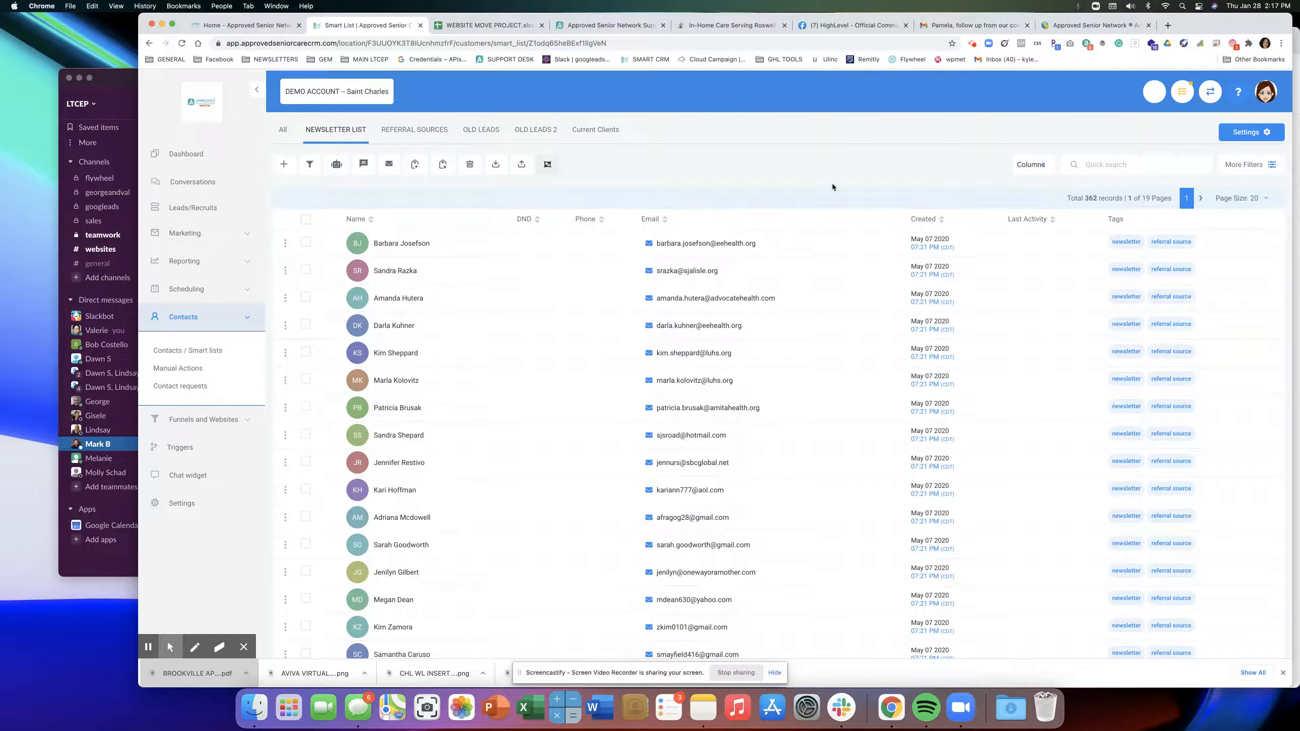
{"action": "left_click", "coordinate": [1274, 163]}
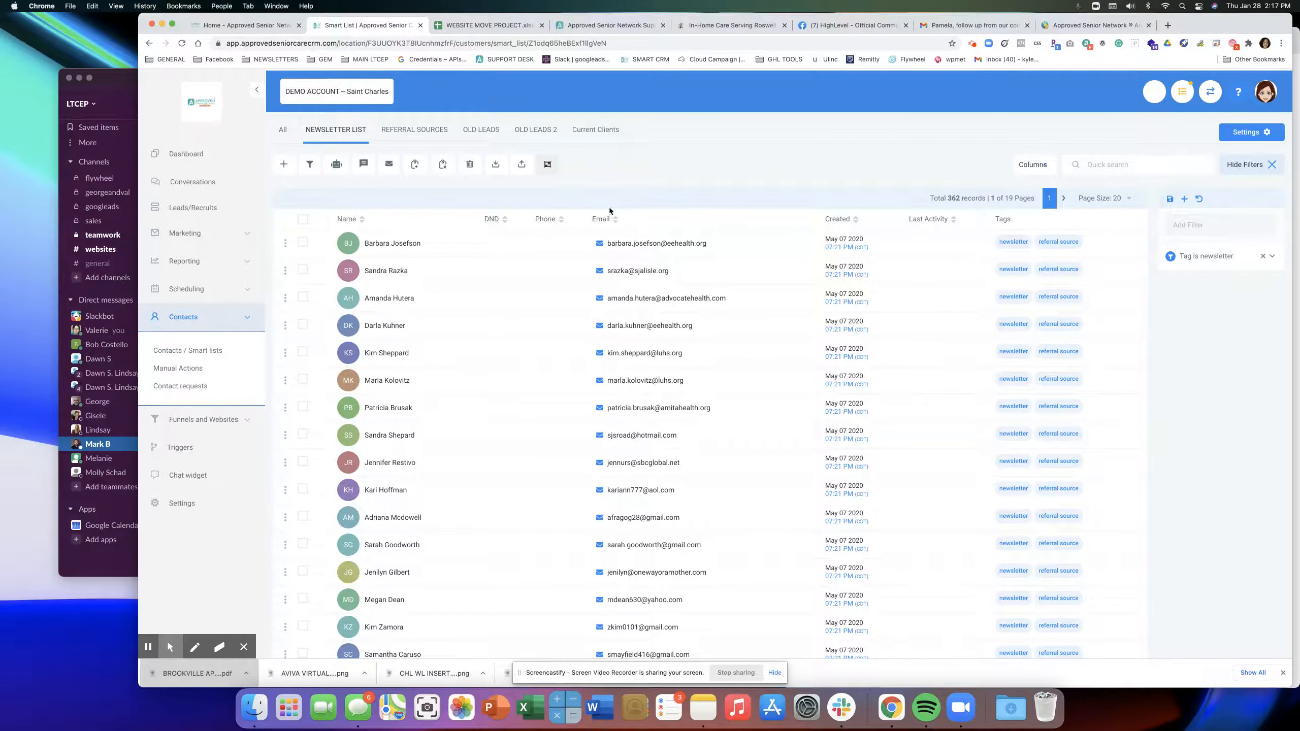
{"action": "left_click", "coordinate": [282, 130]}
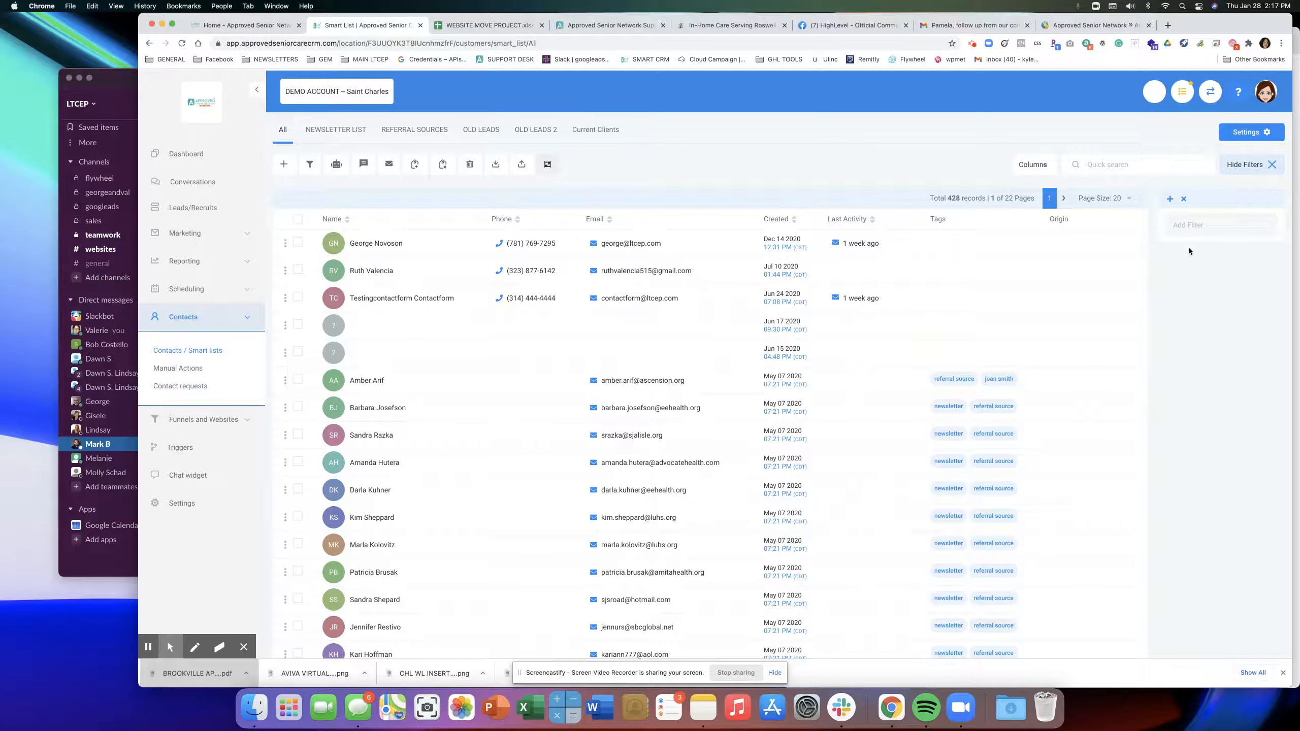
Add a 'Tag is newsletter' filter to the contact list.
{"action": "left_click", "coordinate": [1180, 227]}
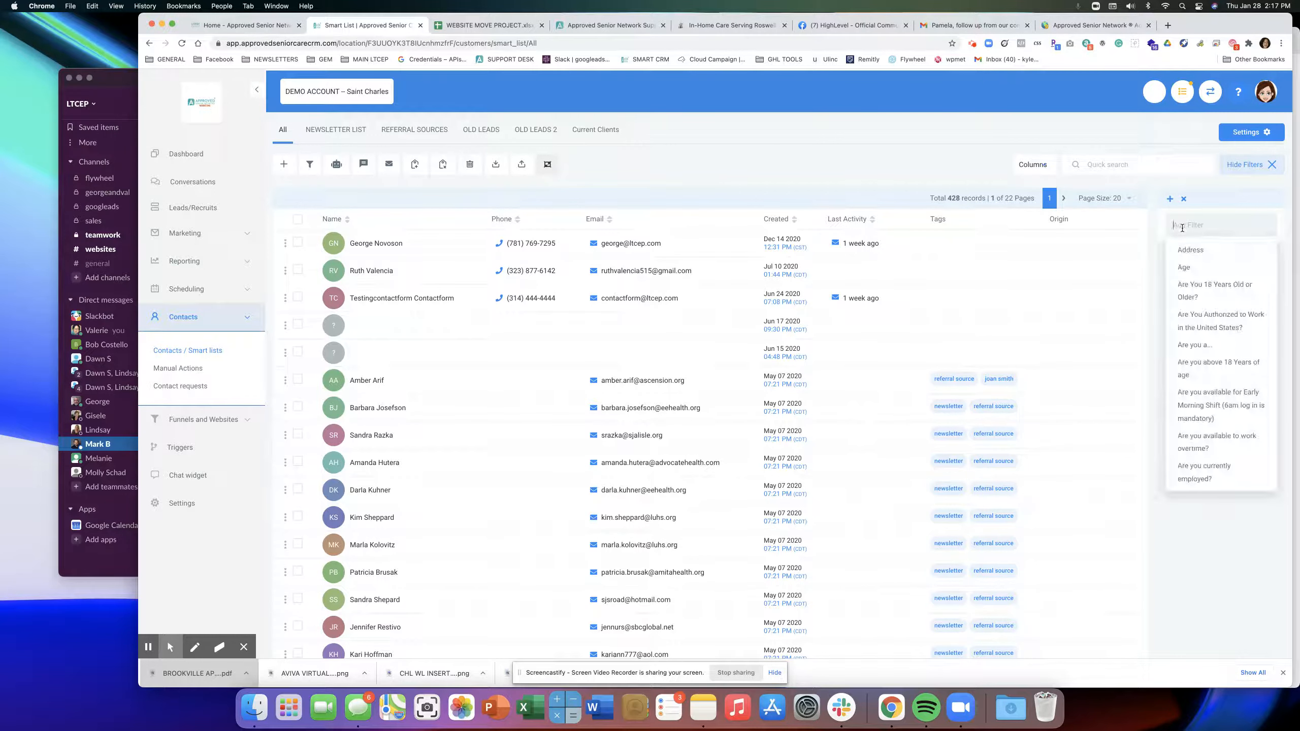
{"action": "type", "text": "tag"}
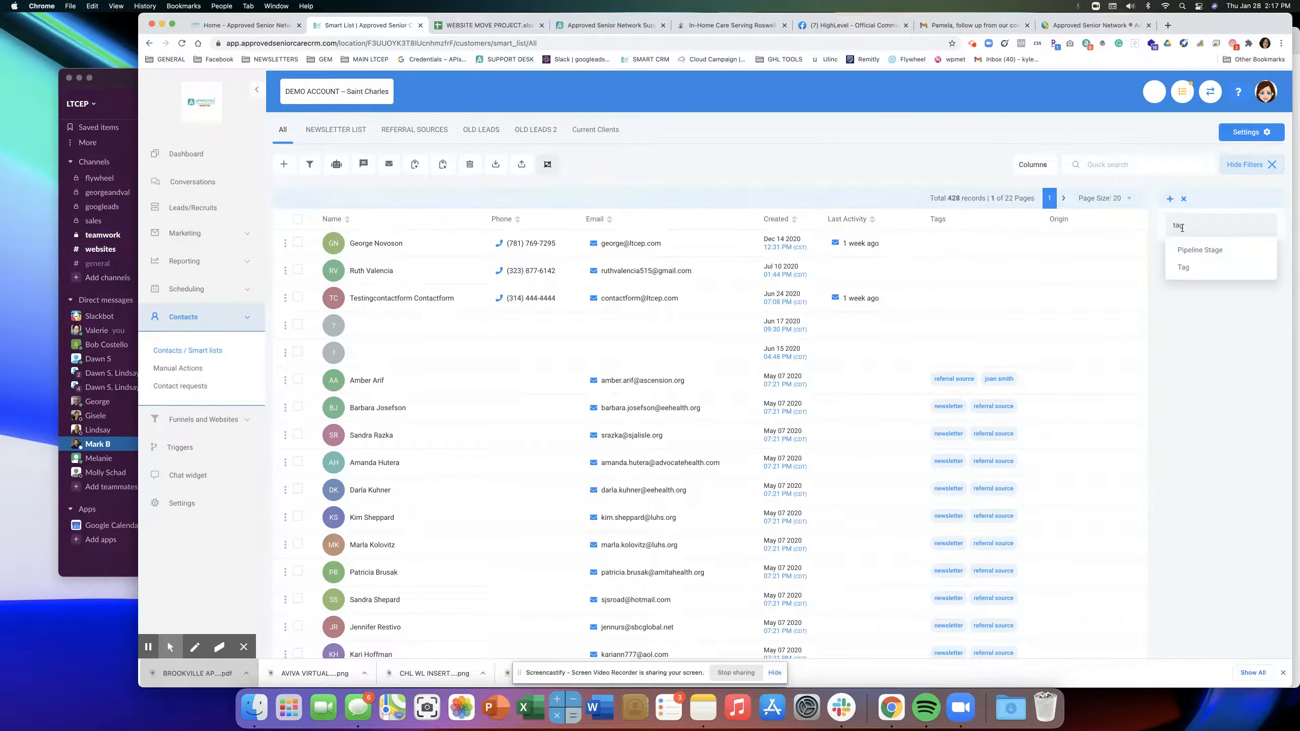
{"action": "left_click", "coordinate": [1199, 265]}
{"action": "left_click", "coordinate": [1188, 316]}
{"action": "scroll", "coordinate": [1200, 362], "scroll_direction": "down", "scroll_amount": 5}
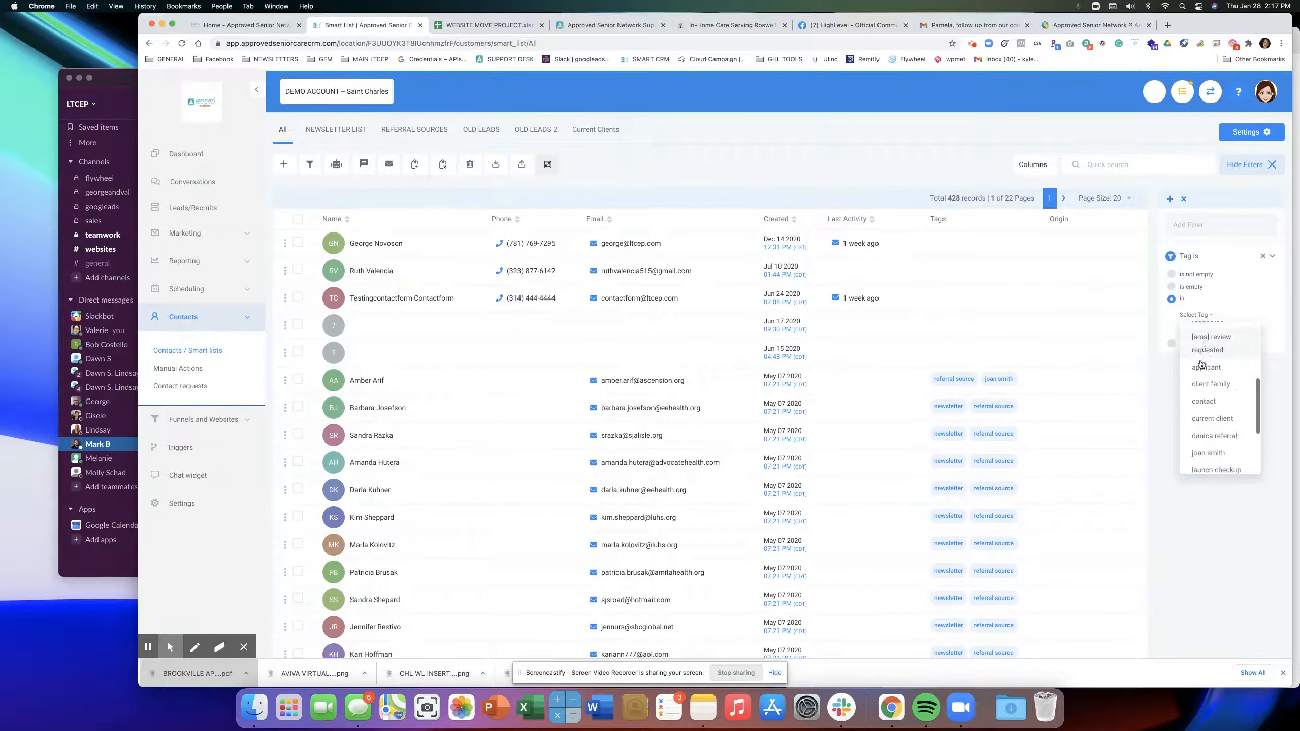
{"action": "scroll", "coordinate": [1200, 361], "scroll_direction": "down", "scroll_amount": 2}
{"action": "left_click", "coordinate": [1200, 345]}
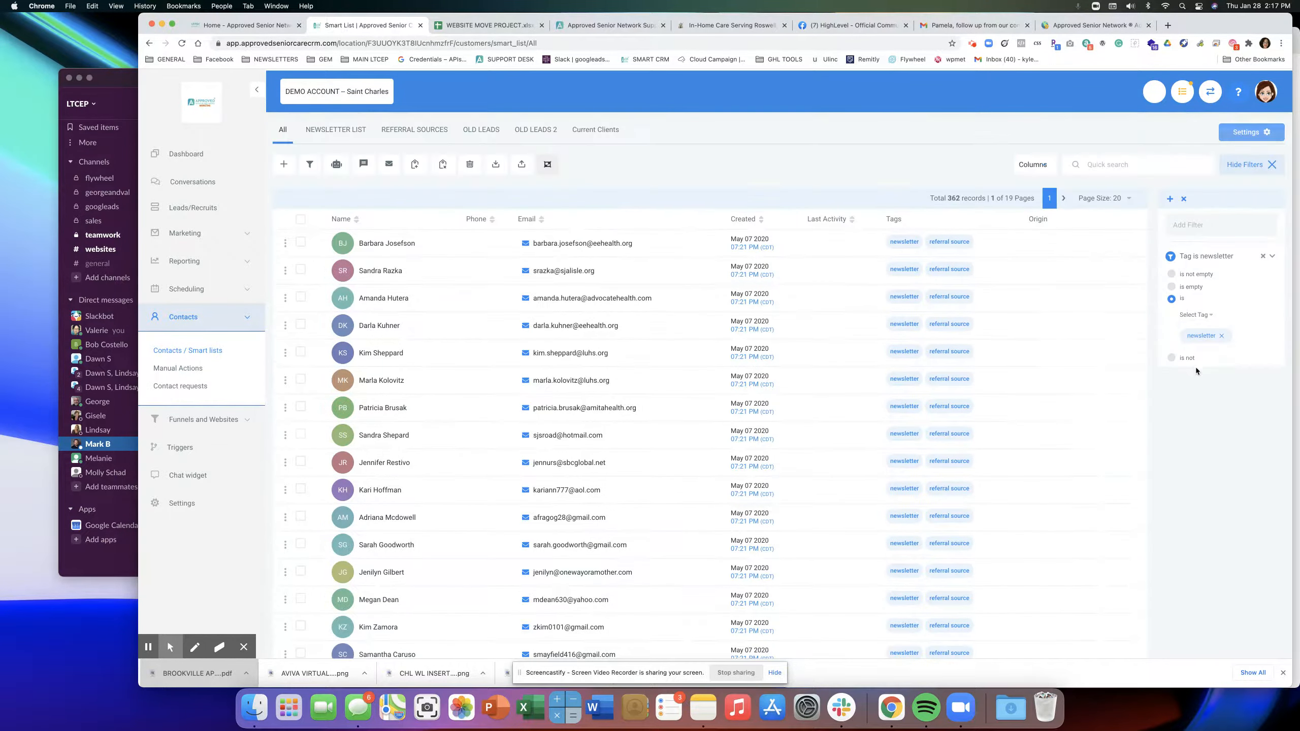
Save the filtered view as a smart list named NEWSLETTER 2.
{"action": "left_click", "coordinate": [1171, 200]}
{"action": "left_click_drag", "start_coordinate": [566, 160], "coordinate": [591, 163]}
{"action": "type", "text": "NEWSLETTER 2"}
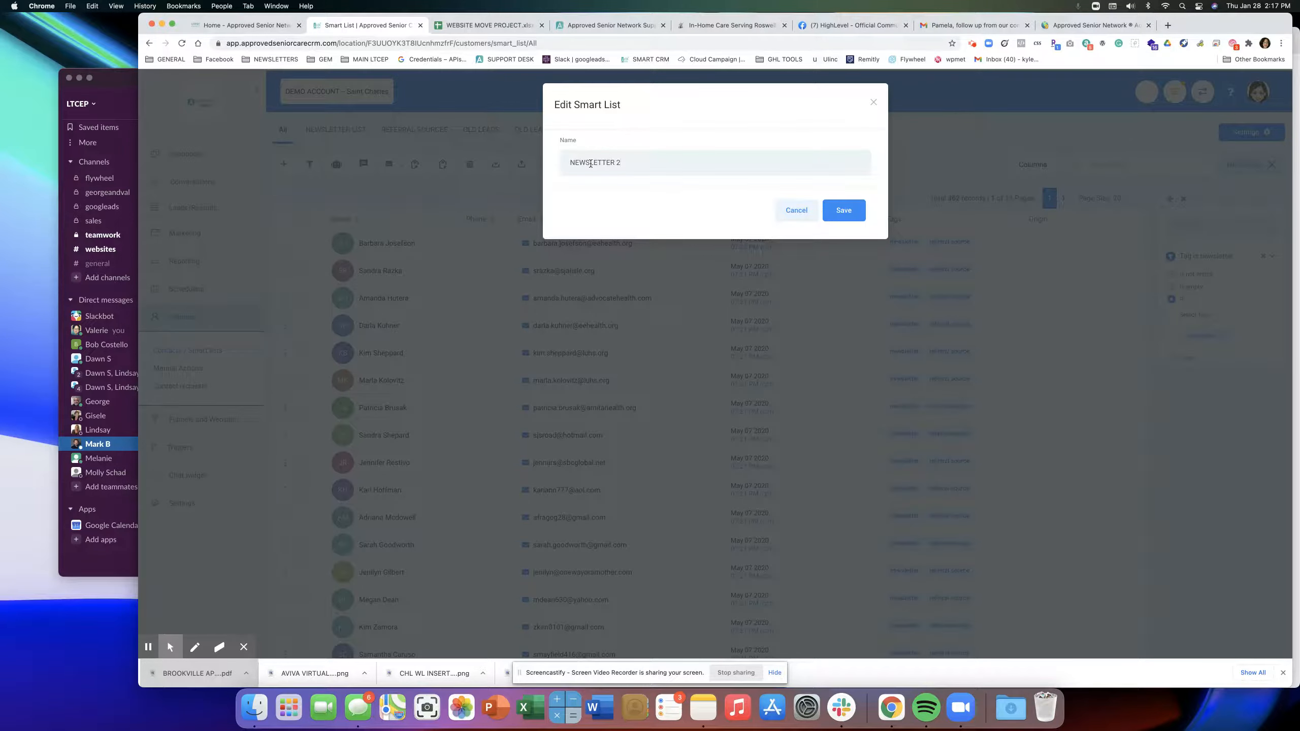
{"action": "left_click", "coordinate": [843, 210]}
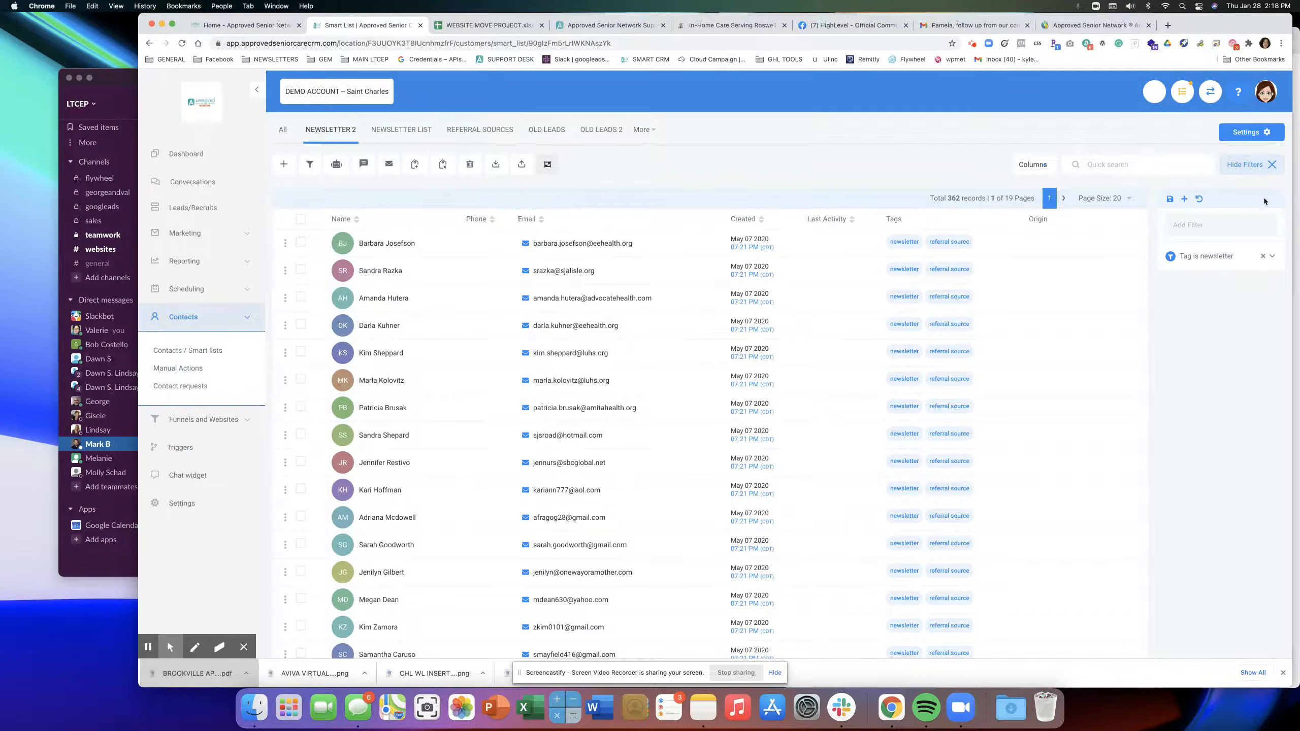
Select all 362 contacts in the NEWSLETTER 2 list.
{"action": "left_click", "coordinate": [1251, 164]}
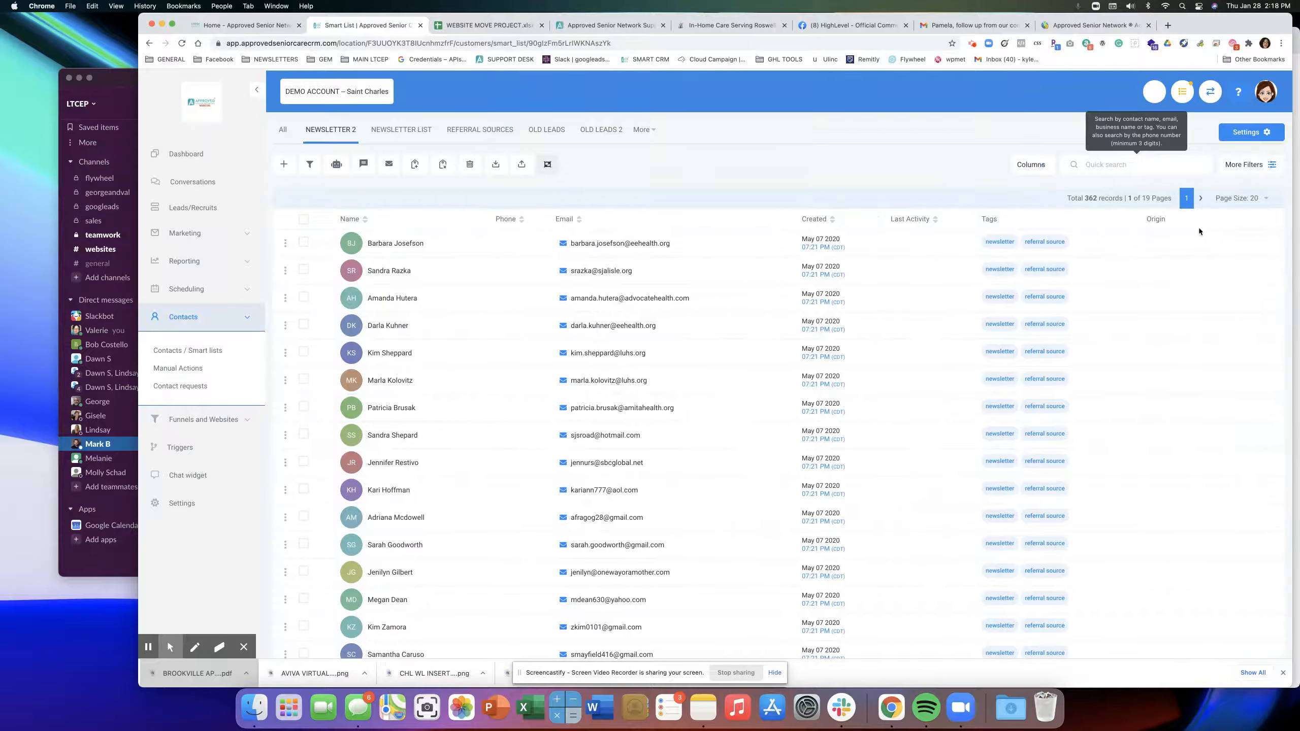
{"action": "left_click", "coordinate": [322, 132]}
{"action": "left_click", "coordinate": [333, 169]}
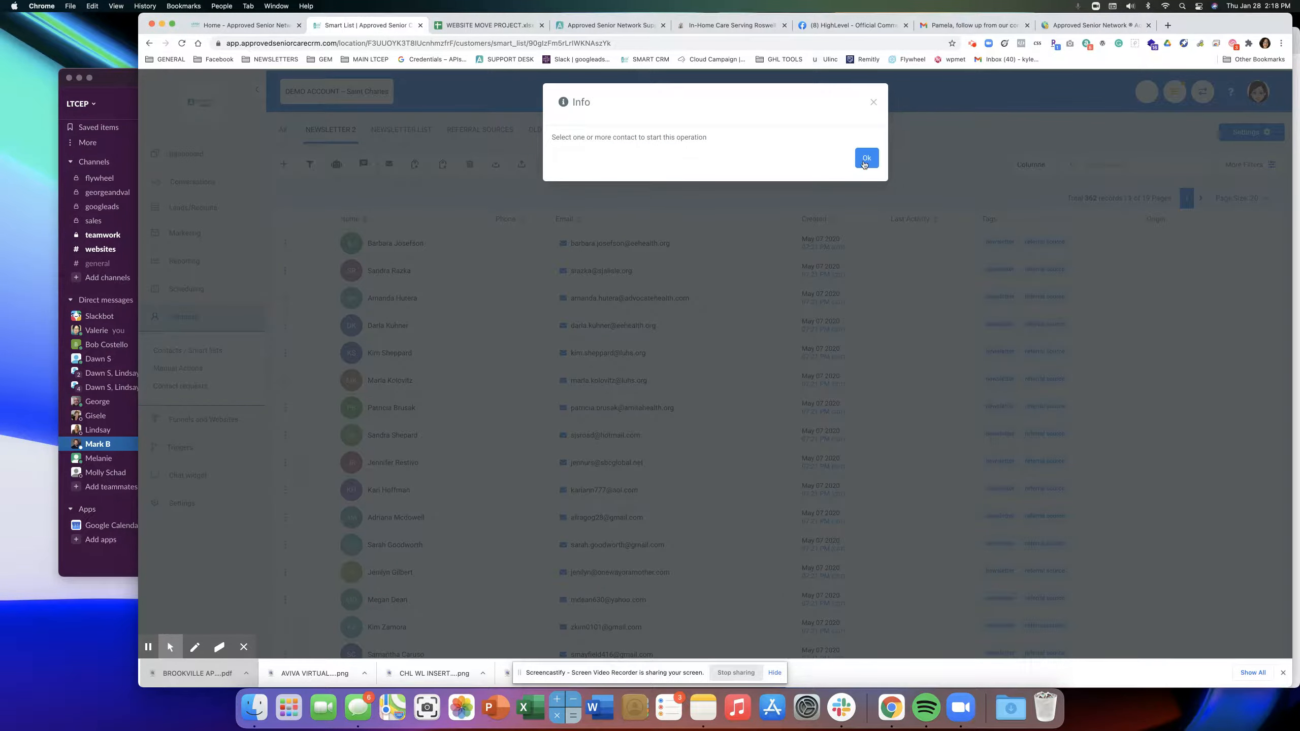
{"action": "left_click", "coordinate": [864, 162]}
{"action": "left_click", "coordinate": [303, 221]}
{"action": "left_click", "coordinate": [418, 204]}
Set up Newsletter campaign drip enrollment starting Jan 29, 2021, then close the dialog.
{"action": "left_click", "coordinate": [336, 165]}
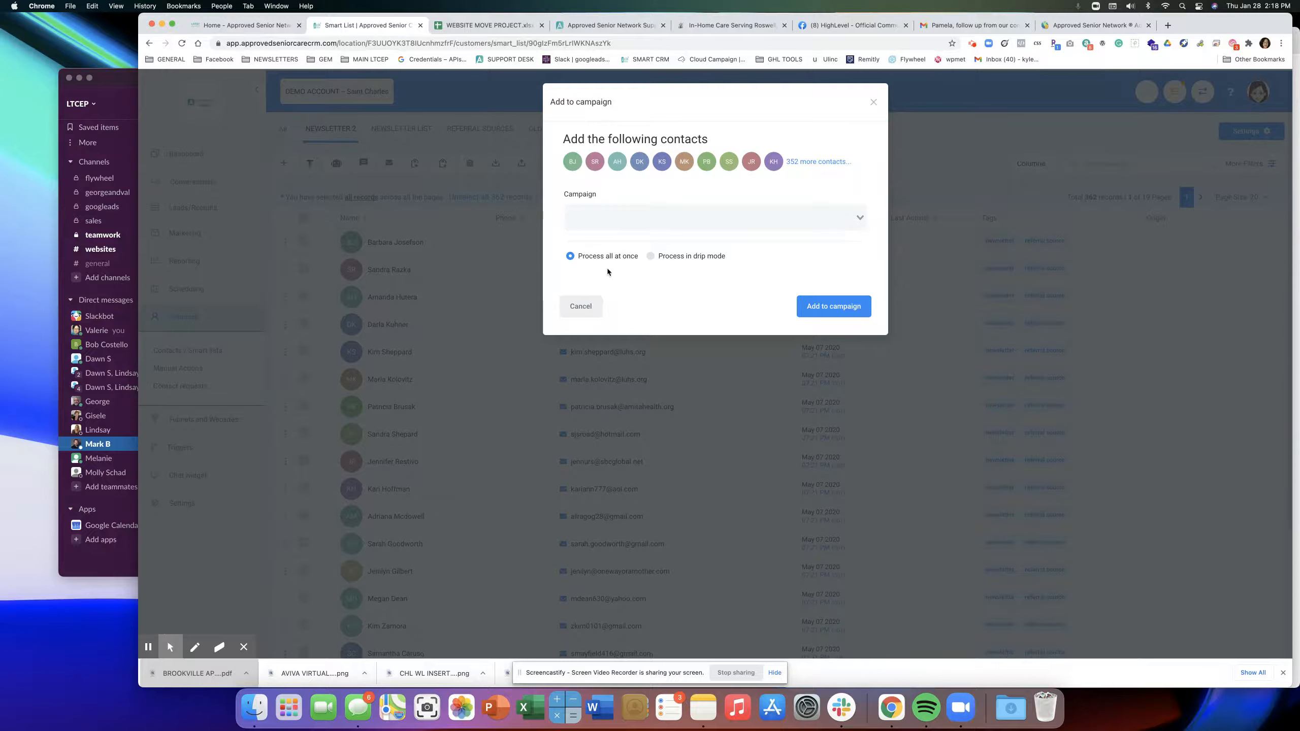
{"action": "scroll", "coordinate": [606, 272], "scroll_direction": "down", "scroll_amount": 1}
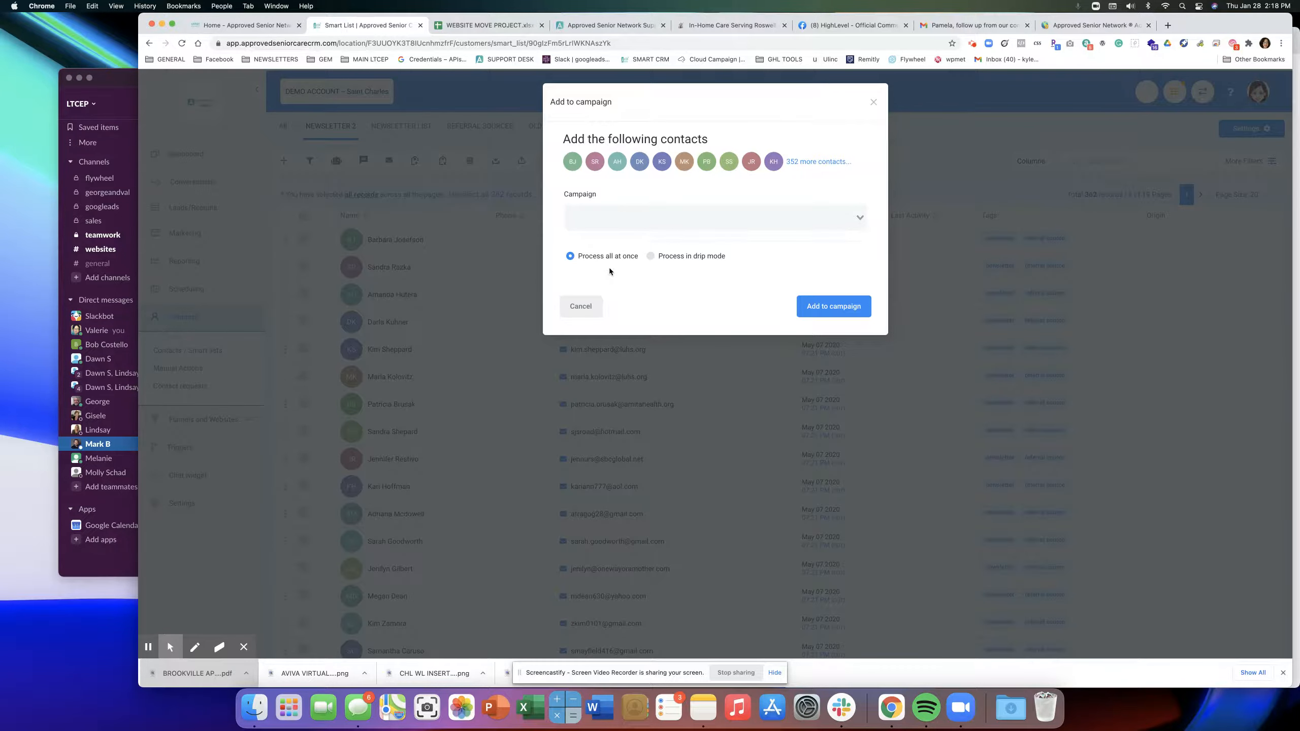
{"action": "left_click", "coordinate": [654, 256]}
{"action": "left_click", "coordinate": [586, 220]}
{"action": "scroll", "coordinate": [623, 329], "scroll_direction": "down", "scroll_amount": 6}
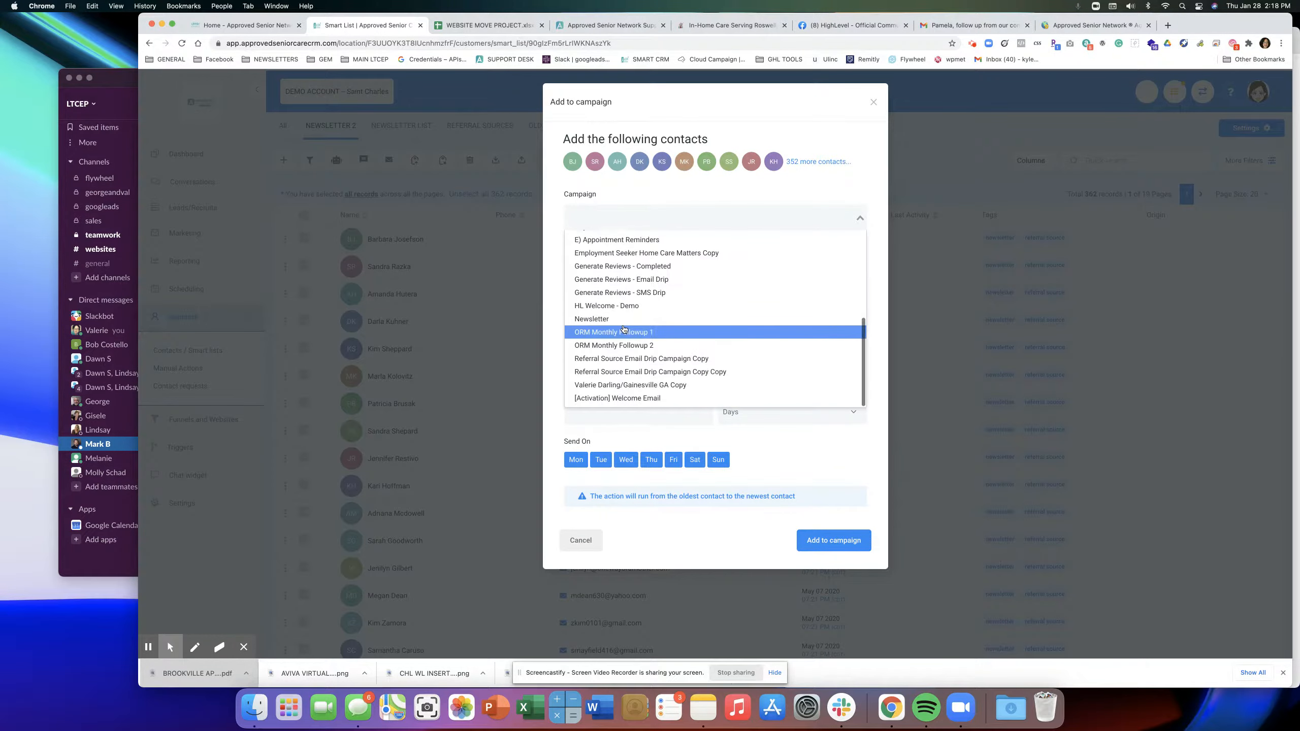
{"action": "left_click", "coordinate": [624, 319]}
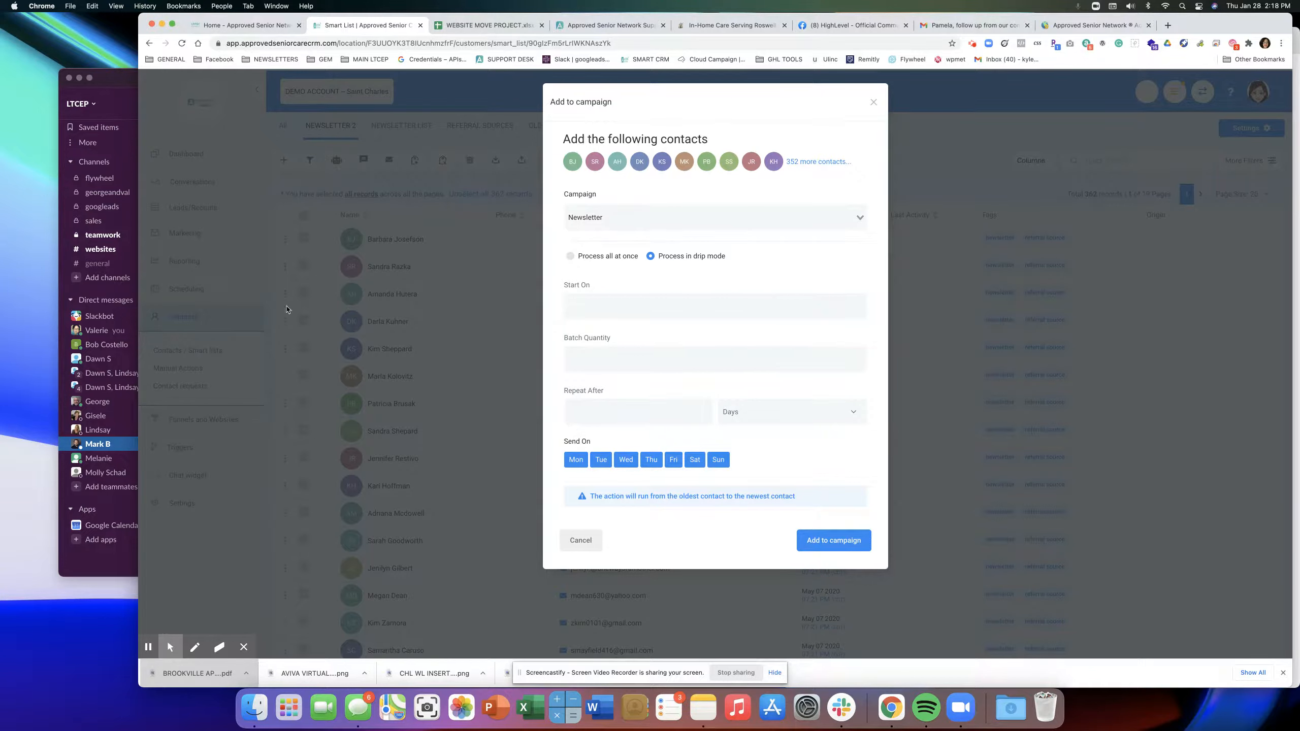
{"action": "left_click", "coordinate": [624, 314]}
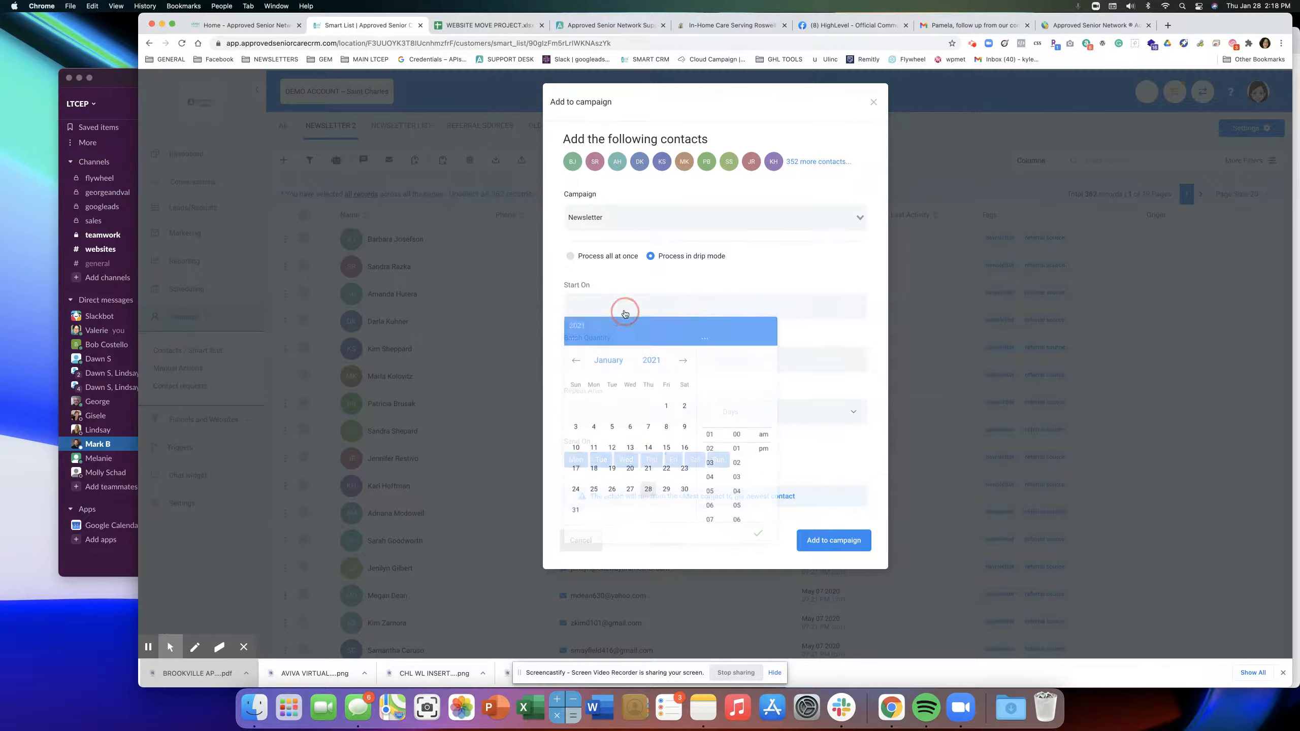
{"action": "left_click", "coordinate": [666, 491]}
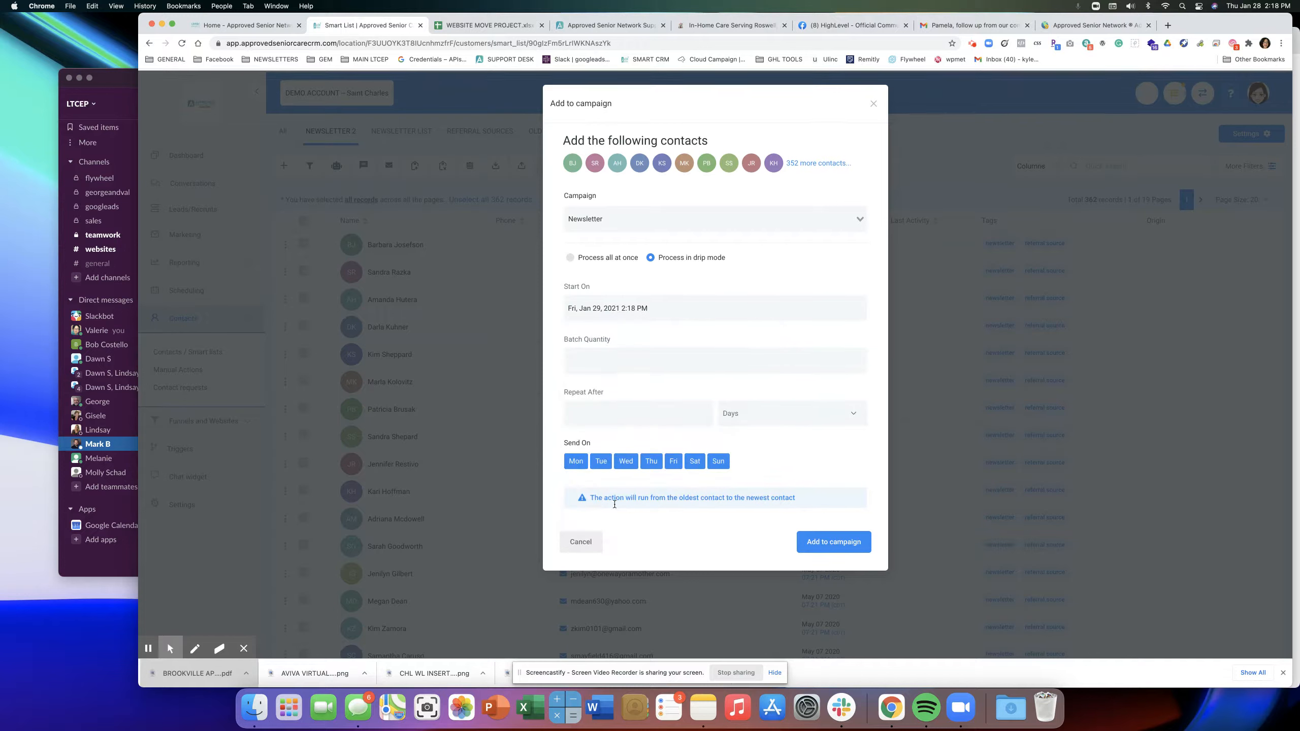
{"action": "left_click", "coordinate": [873, 103]}
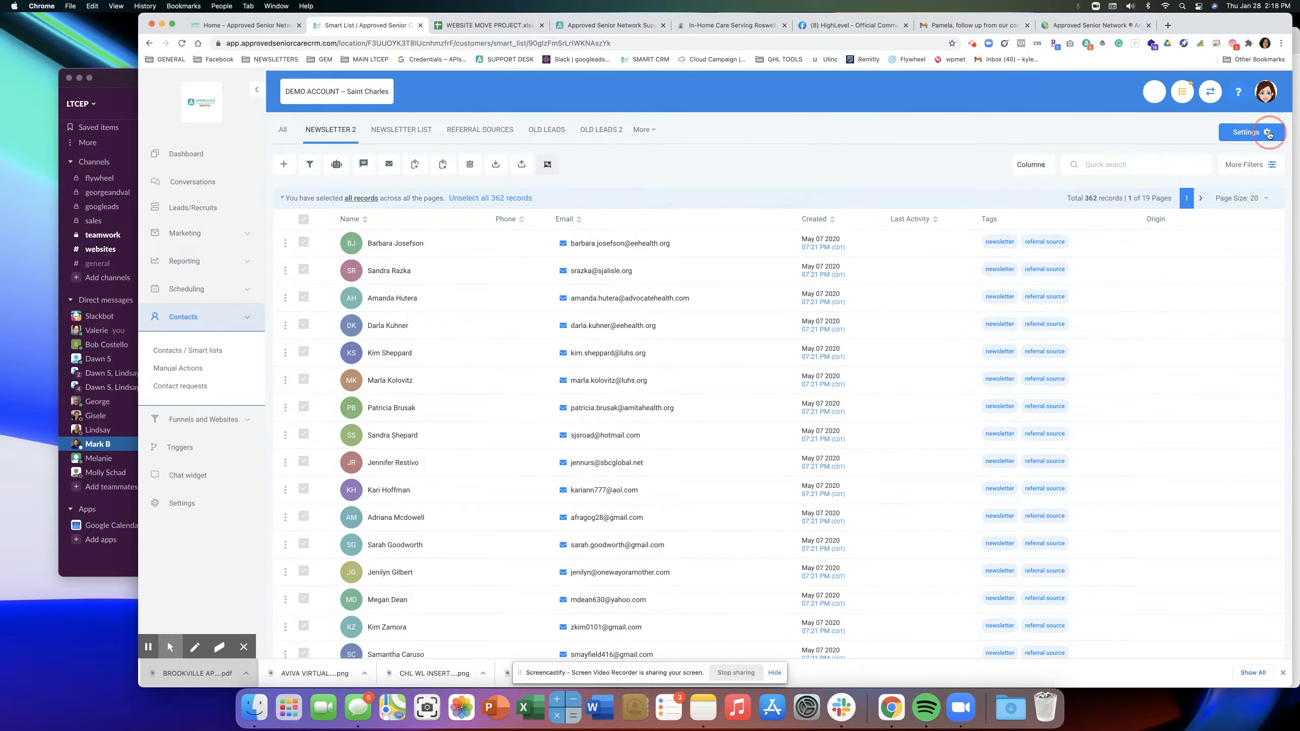
Share NEWSLETTER 2 with all users as a global list and save.
{"action": "left_click", "coordinate": [1250, 131]}
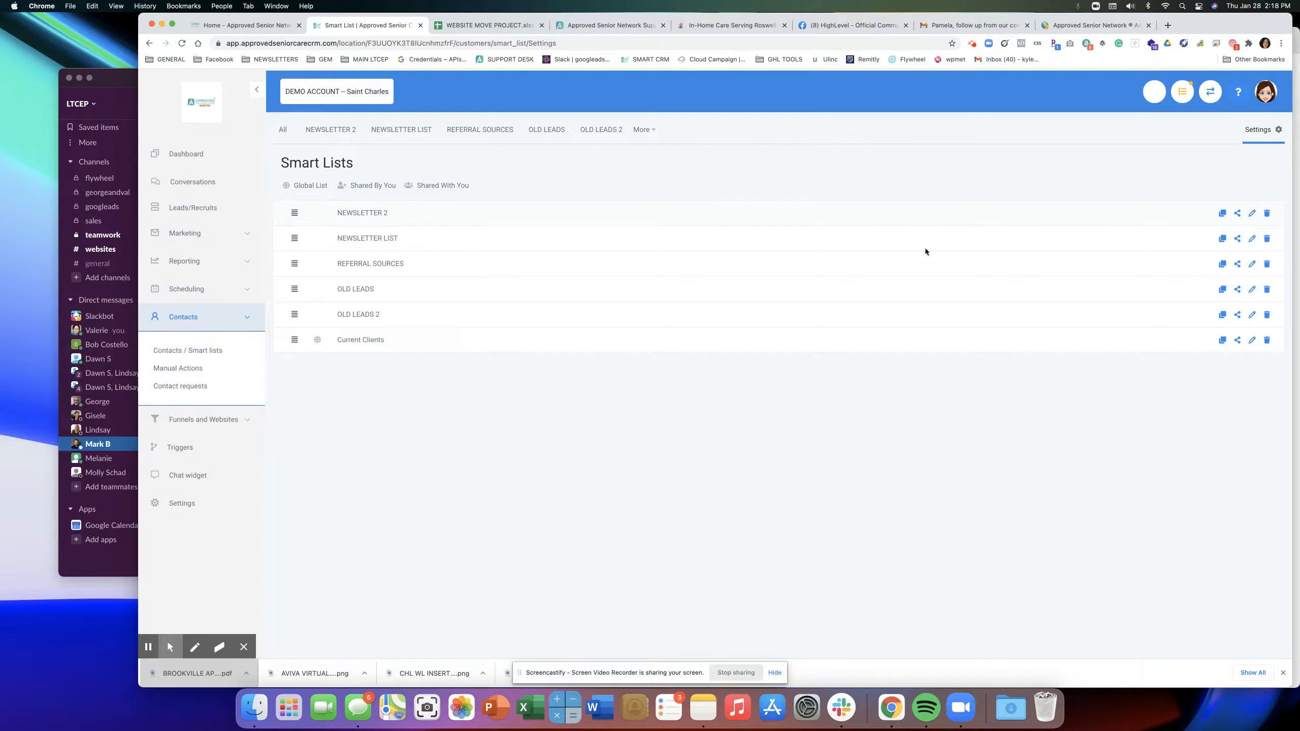
{"action": "left_click", "coordinate": [1237, 215]}
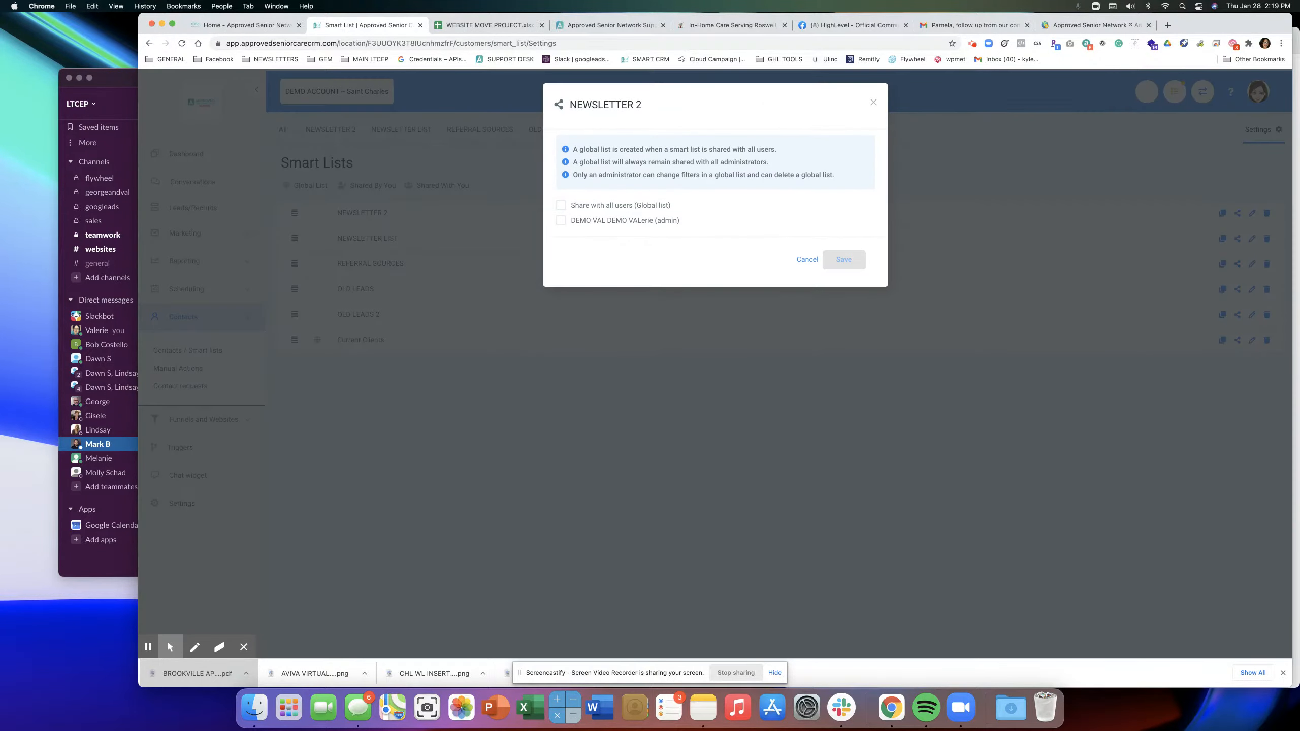
{"action": "left_click", "coordinate": [561, 205]}
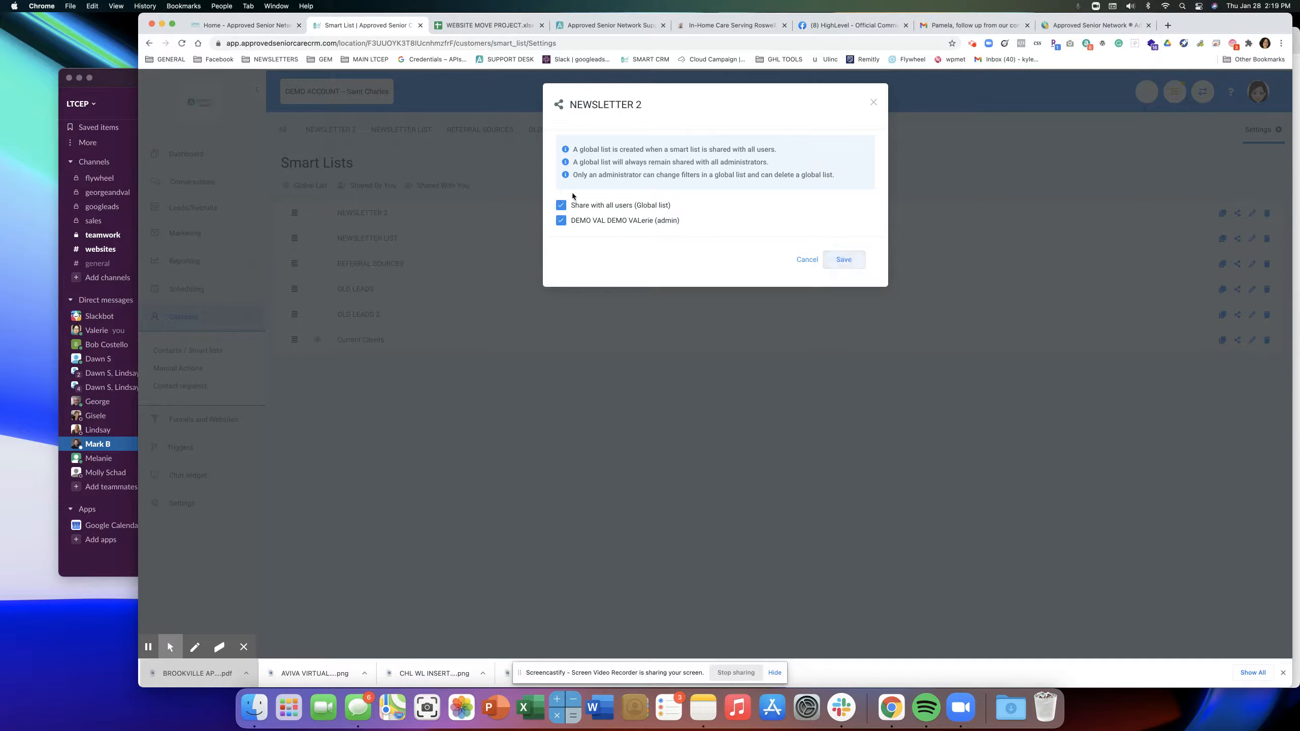
{"action": "left_click", "coordinate": [864, 259]}
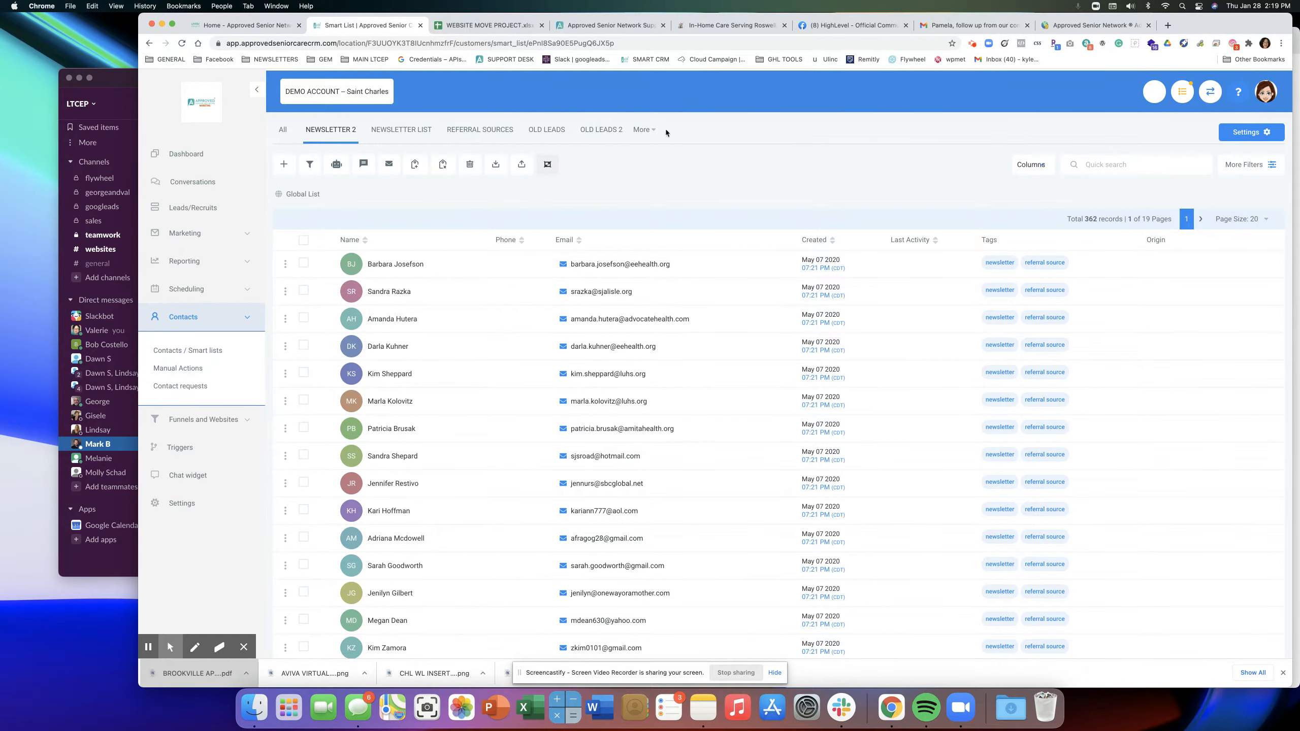
{"action": "left_click", "coordinate": [646, 132]}
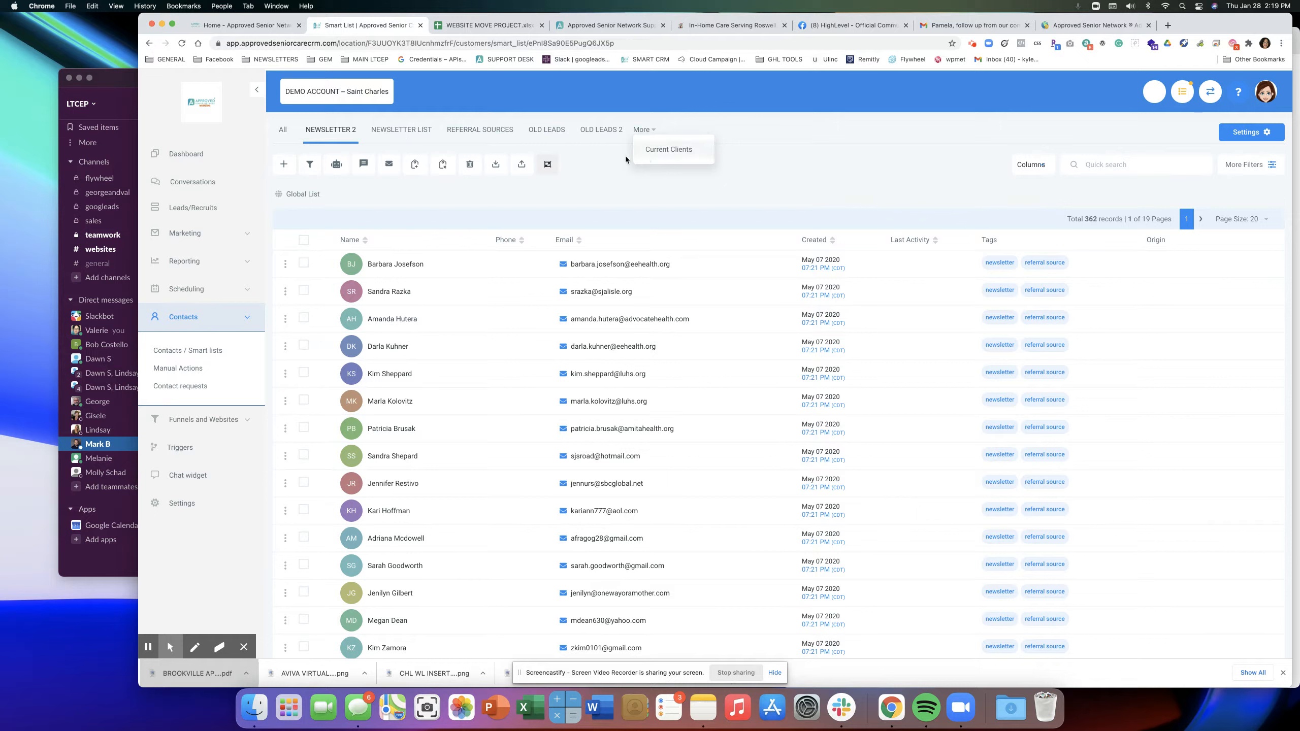
{"action": "left_click", "coordinate": [600, 163]}
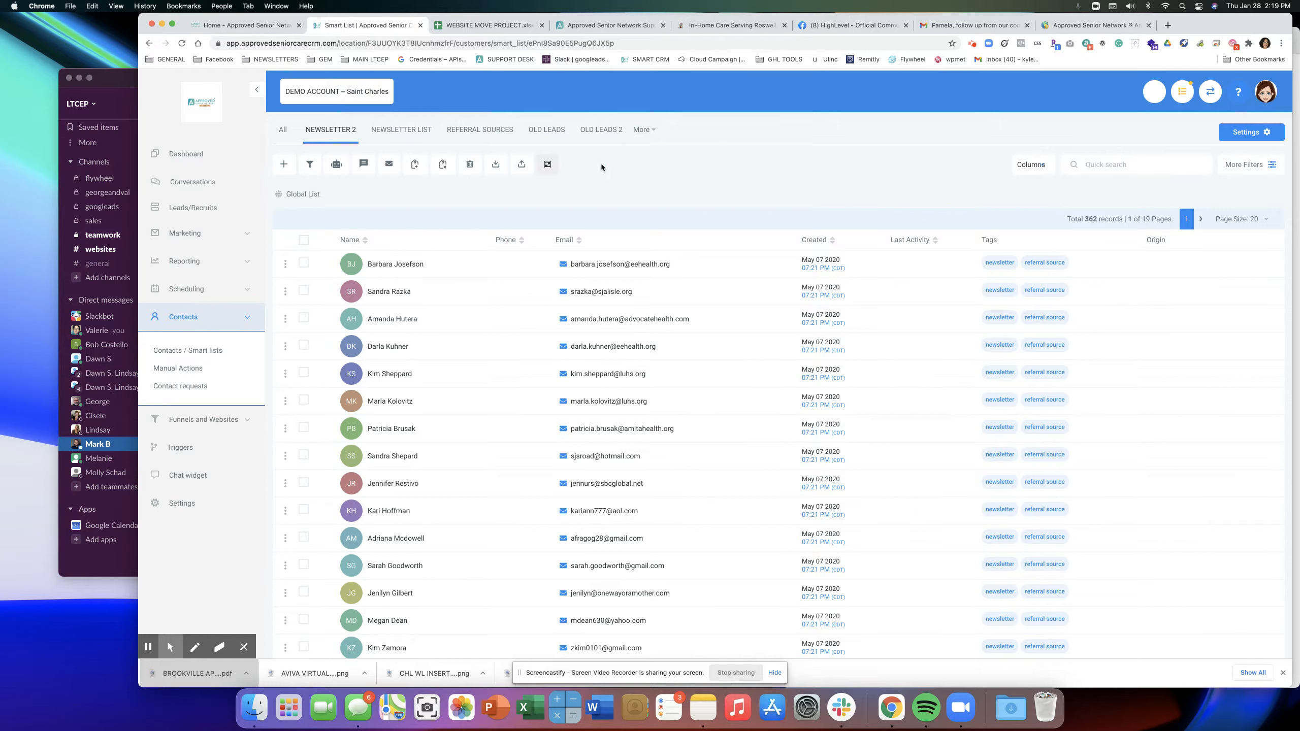